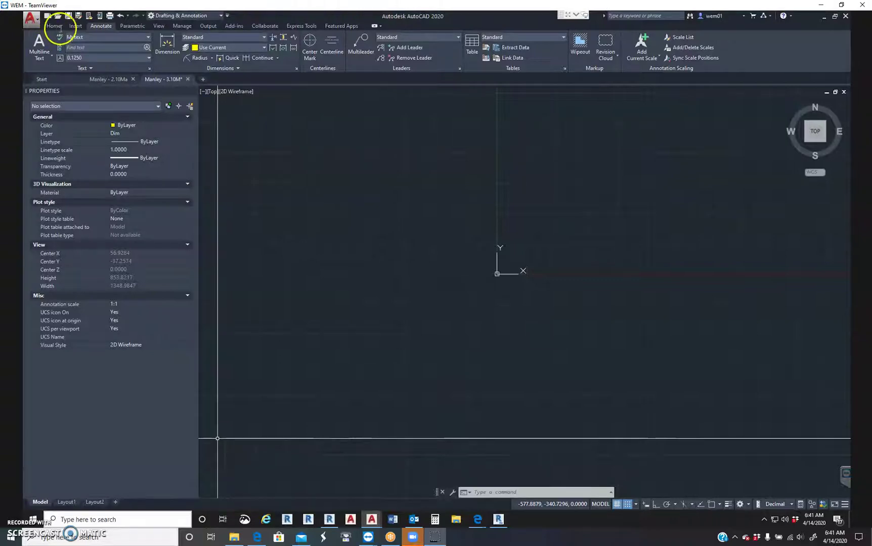
# Make Visible the current drawing layer.
pyautogui.click(59, 27)
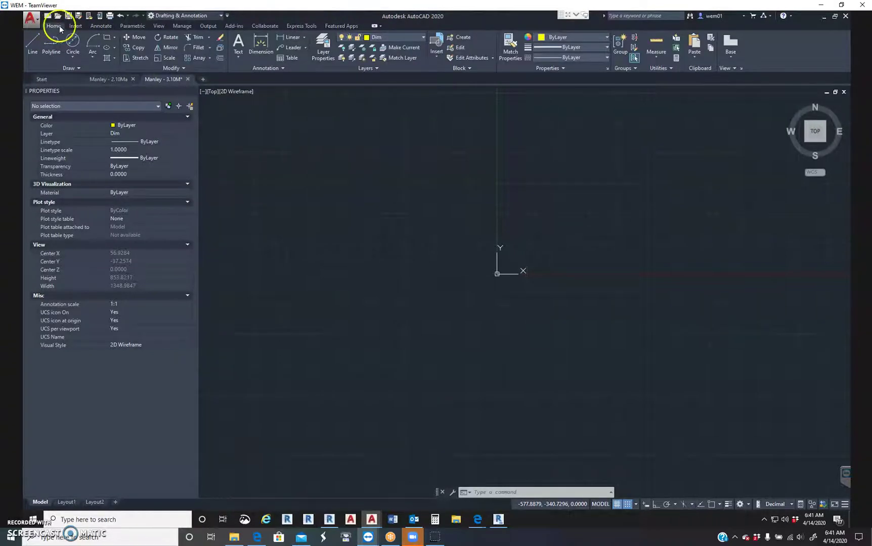
pyautogui.click(397, 37)
pyautogui.click(388, 162)
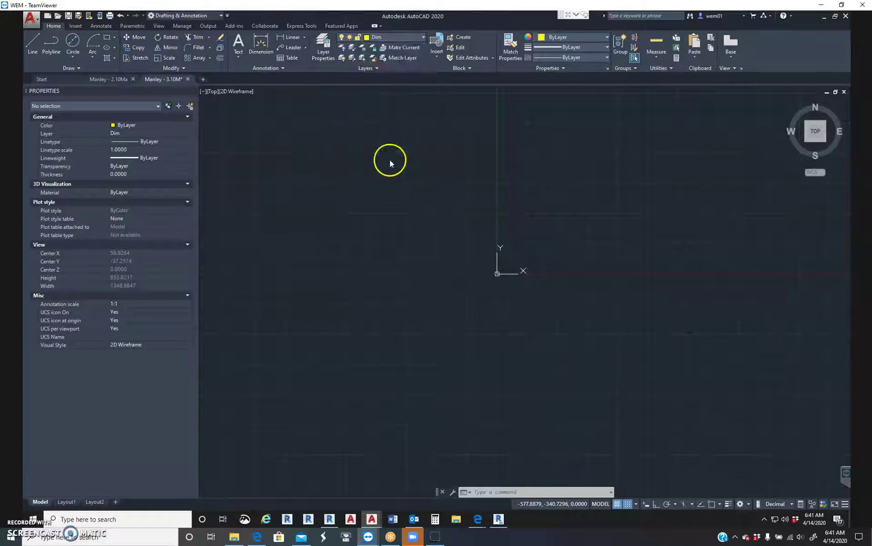
pyautogui.click(74, 47)
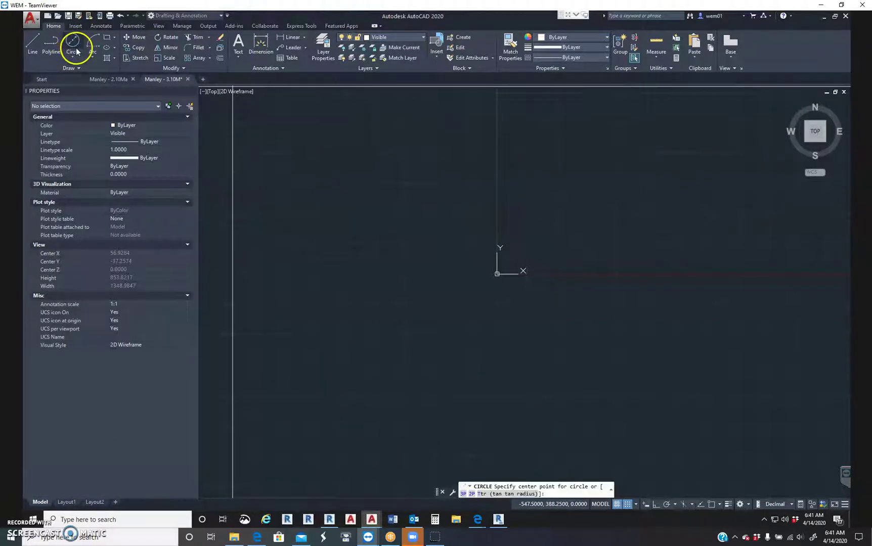
pyautogui.press('Escape')
pyautogui.press('Escape')
pyautogui.press('Escape')
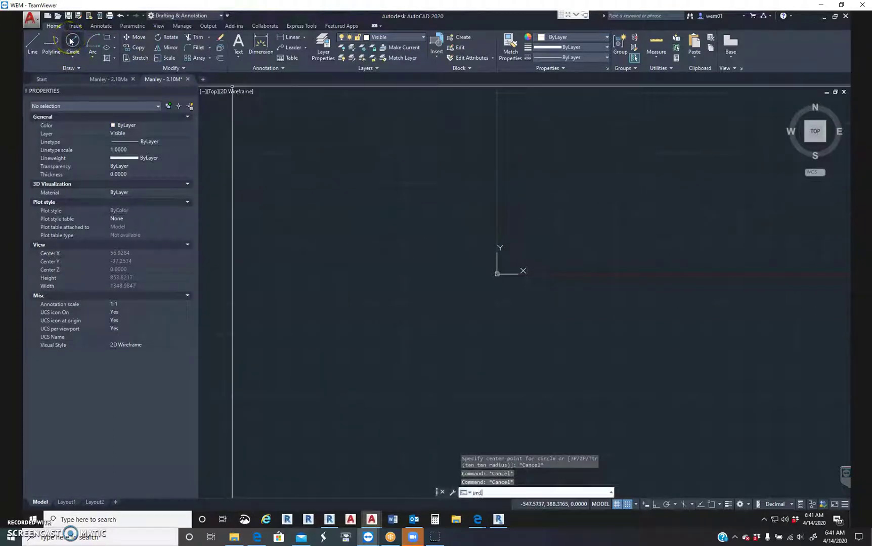
# Check the length type, precision and insertion scale in the drawing units settings and accept them.
pyautogui.write('units')
pyautogui.press('Return')
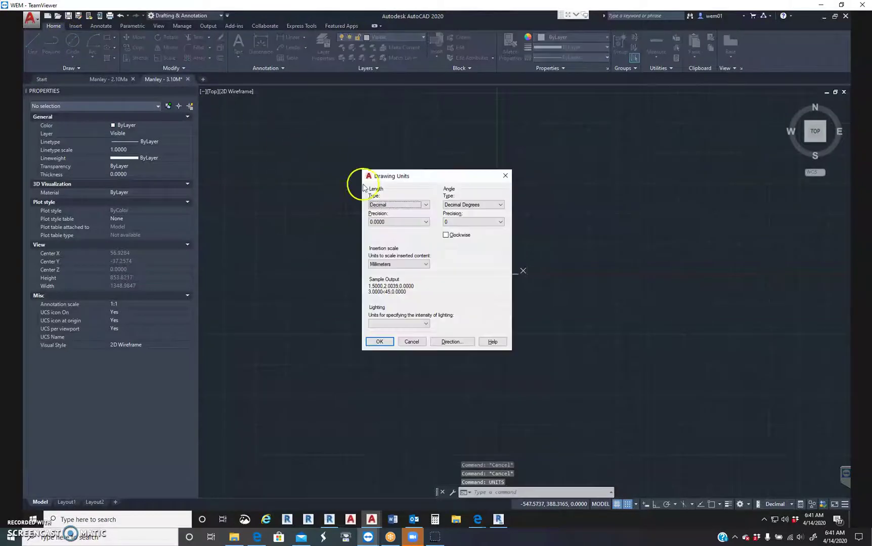
pyautogui.click(380, 342)
pyautogui.click(73, 43)
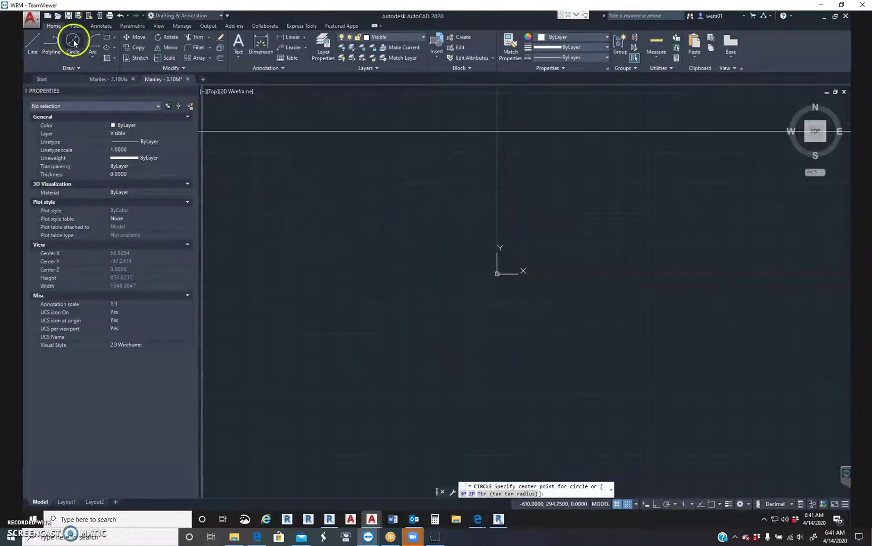
pyautogui.click(76, 43)
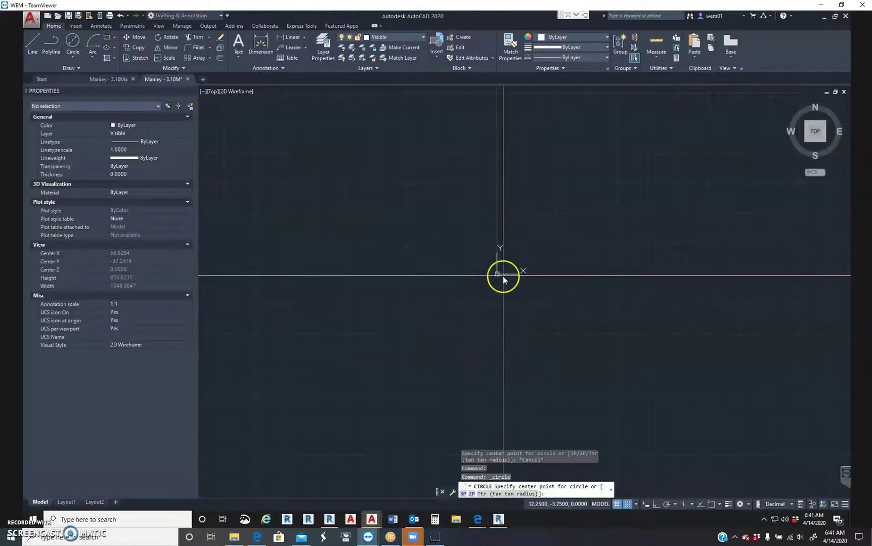
pyautogui.write('0,0,0')
pyautogui.press('Return')
pyautogui.write('d Specify diameter of circle:')
pyautogui.press('Return')
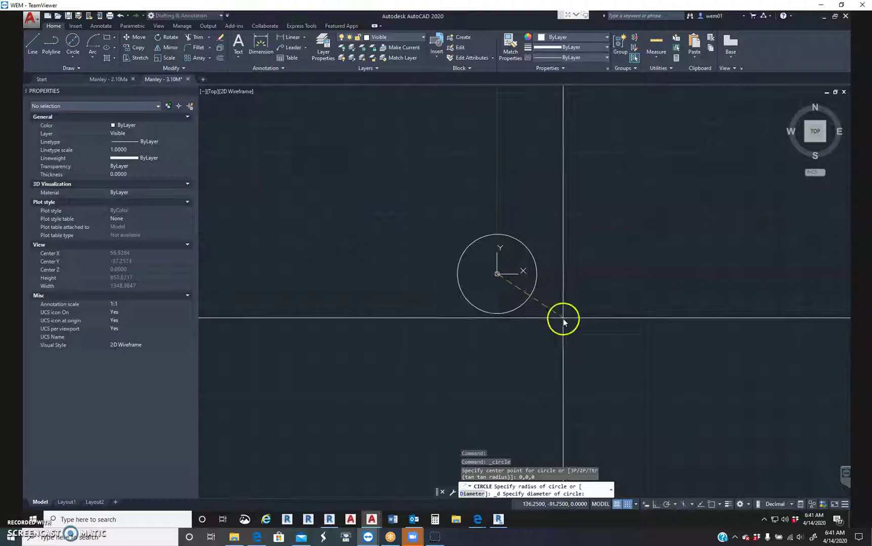
pyautogui.write('d')
pyautogui.press('Return')
pyautogui.press('Escape')
pyautogui.press('Escape')
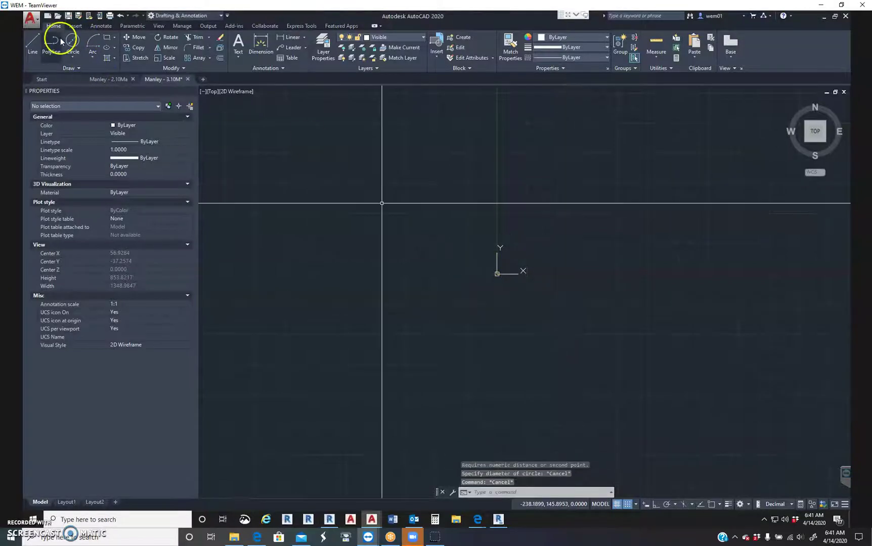
# Draw a circle by center and diameter, centred at 0,0,0 with a diameter of 50 mm.
pyautogui.click(73, 55)
pyautogui.click(85, 91)
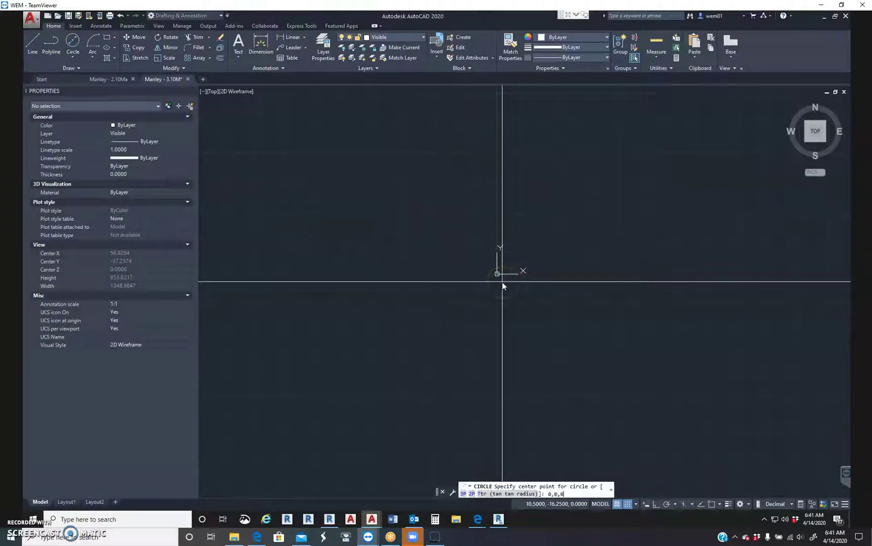
pyautogui.press('Return')
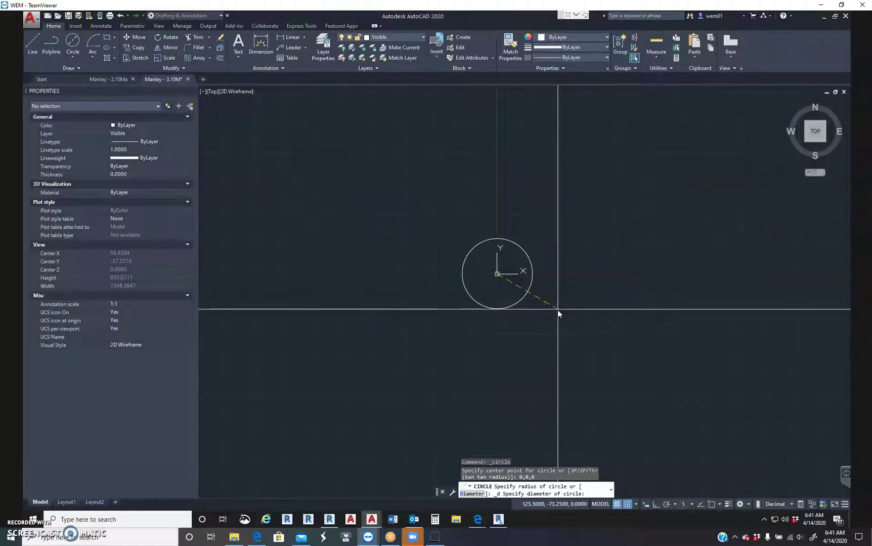
pyautogui.write('50')
pyautogui.press('Return')
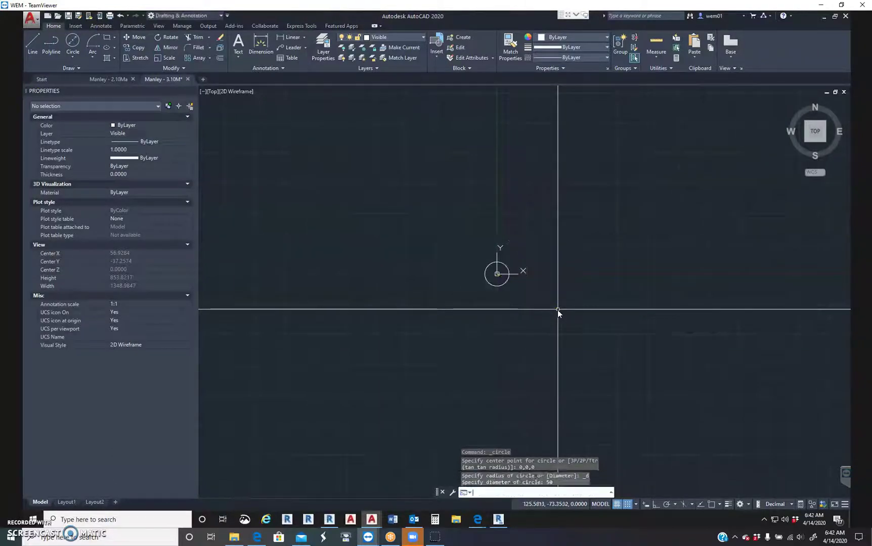
pyautogui.press('Escape')
pyautogui.press('Escape')
# Turn off grid snap and draw an 80 mm diameter circle concentric with the existing circle, using the Center object snap.
pyautogui.click(627, 506)
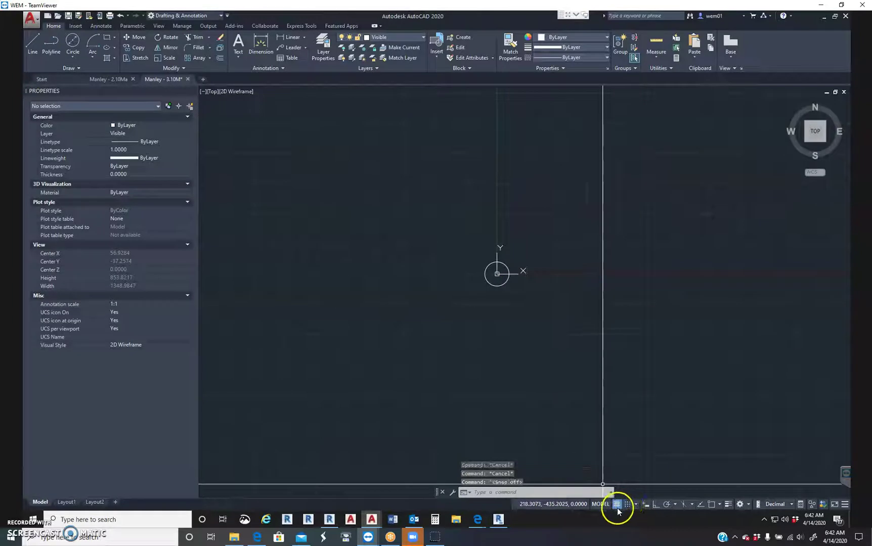
pyautogui.click(71, 55)
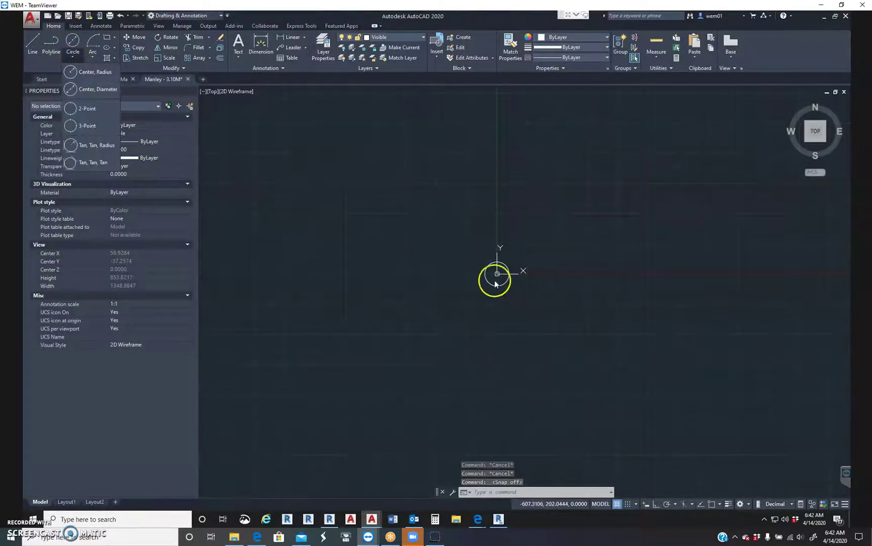
pyautogui.click(87, 78)
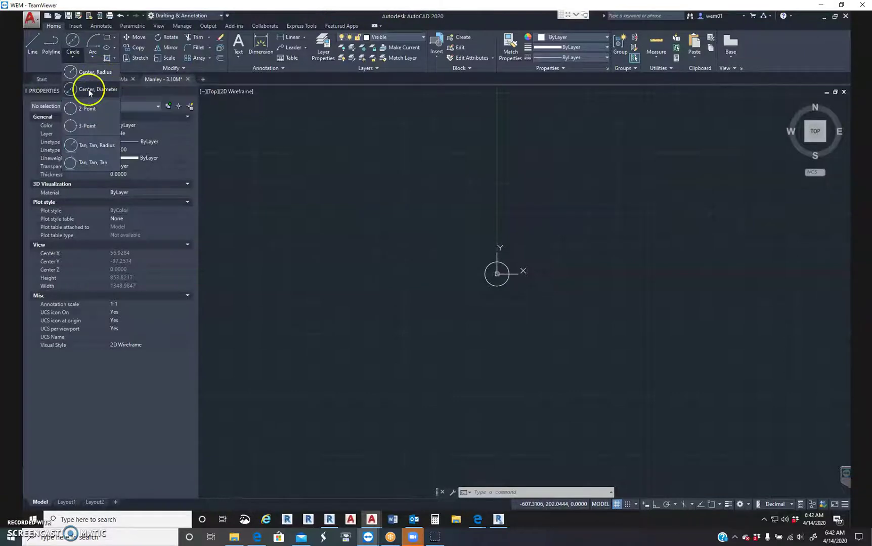
pyautogui.keyDown('shift'); pyautogui.rightClick(500, 296); pyautogui.keyUp('shift')
pyautogui.click(523, 401)
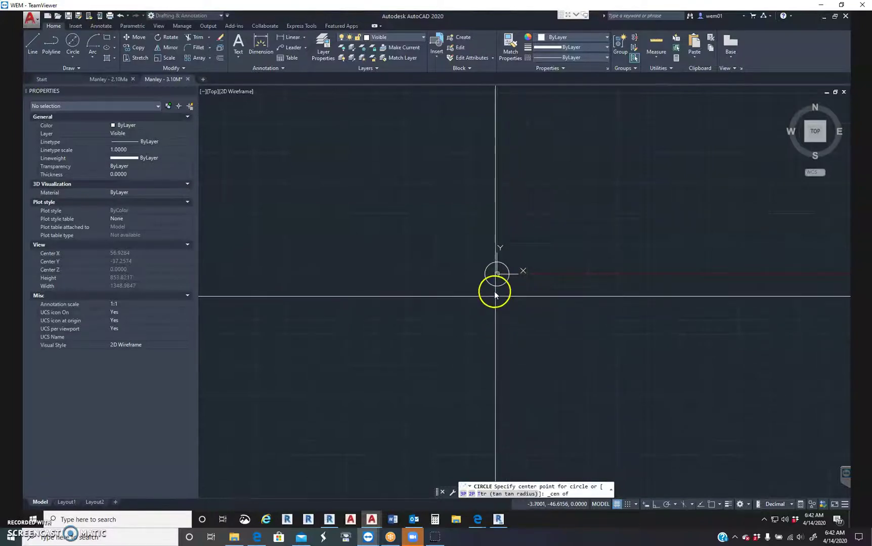
pyautogui.click(494, 287)
pyautogui.write('80')
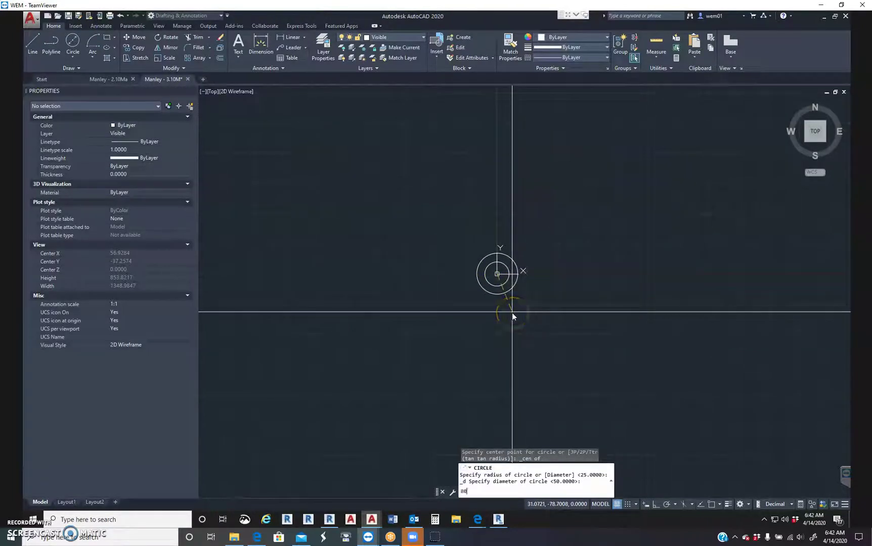
pyautogui.press('Return')
pyautogui.press('Escape')
pyautogui.press('Escape')
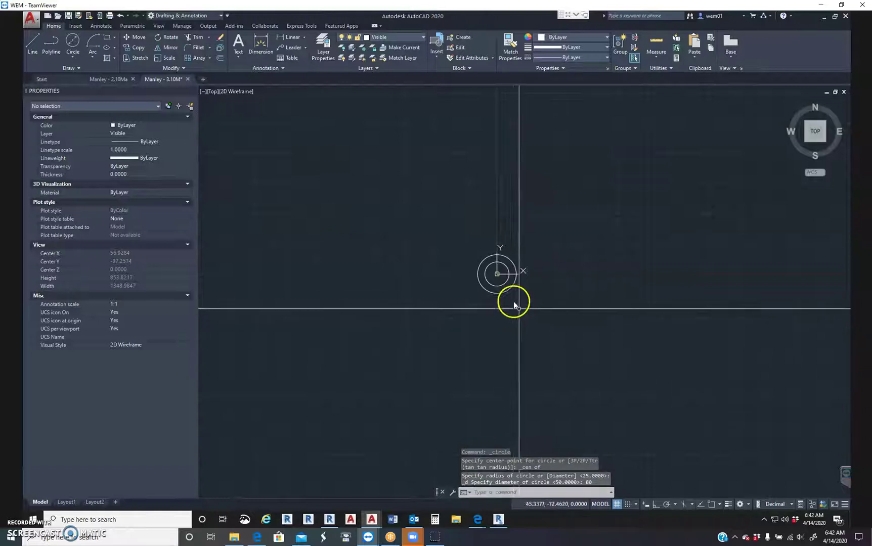
# With object snap and ortho on, draw a 5 mm vertical line upward from the inner circle's right quadrant.
pyautogui.scroll(2, 506, 290)
pyautogui.press('Escape')
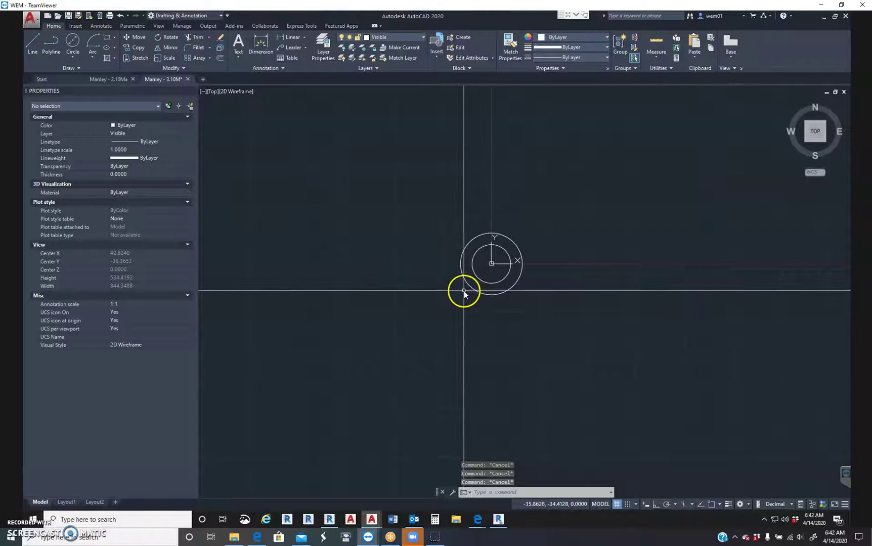
pyautogui.click(30, 42)
pyautogui.scroll(2, 512, 263)
pyautogui.scroll(2, 512, 263)
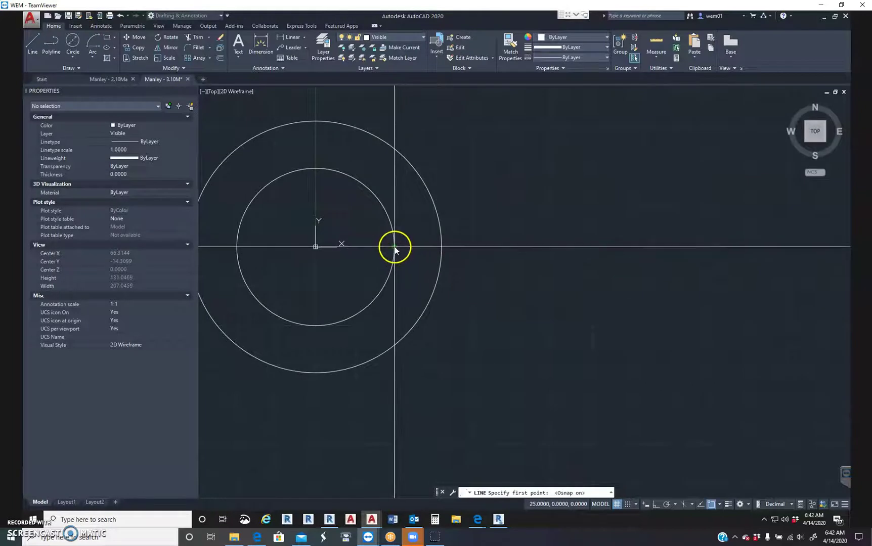
pyautogui.press('F3')
pyautogui.click(396, 249)
pyautogui.press('F8')
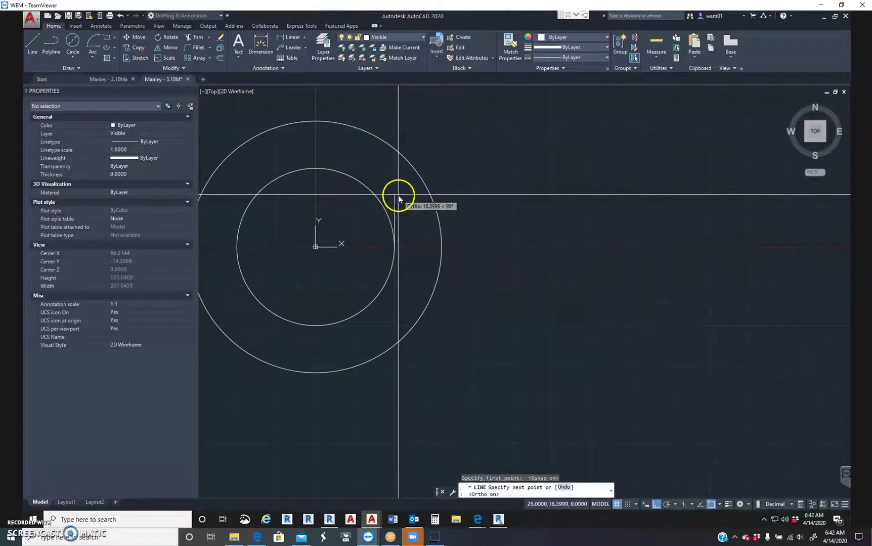
pyautogui.write('5')
pyautogui.press('Return')
pyautogui.press('Escape')
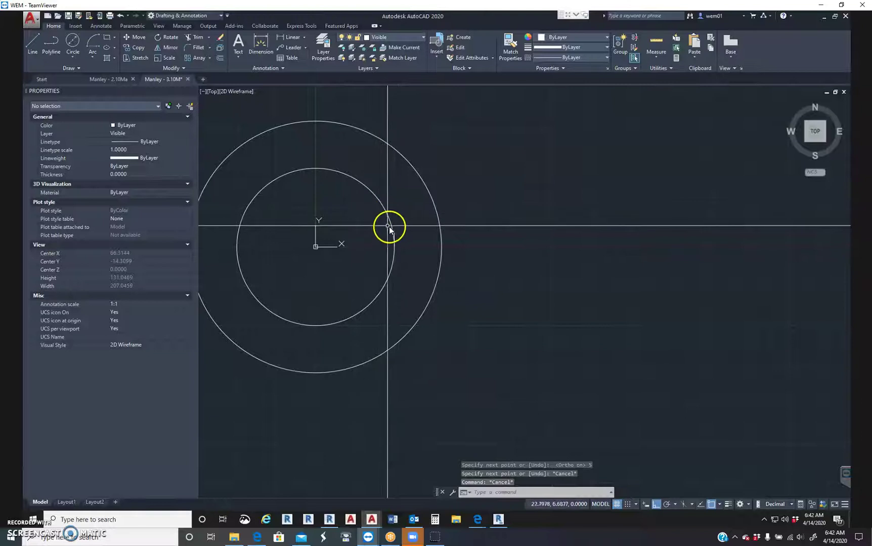
# Stretch the lower endpoint of the short vertical line 5 mm downward.
pyautogui.click(395, 248)
pyautogui.click(395, 248)
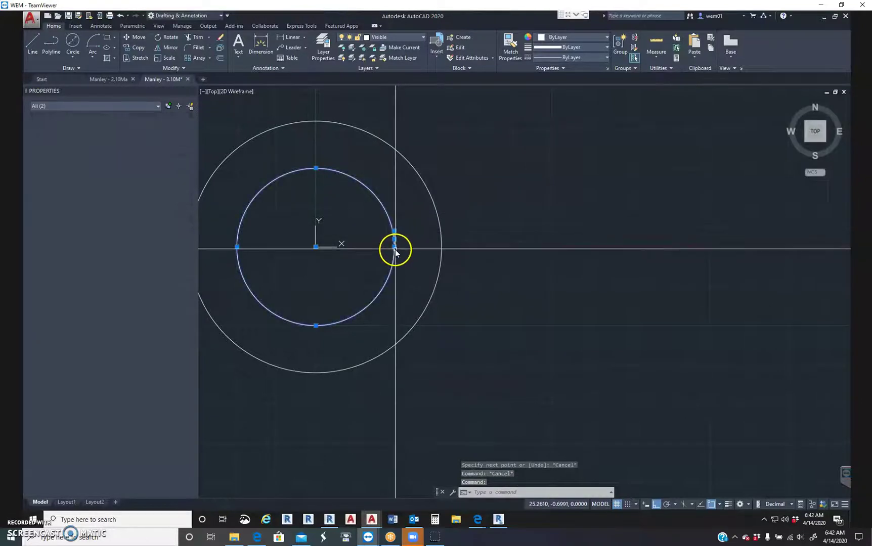
pyautogui.press('Escape')
pyautogui.click(395, 233)
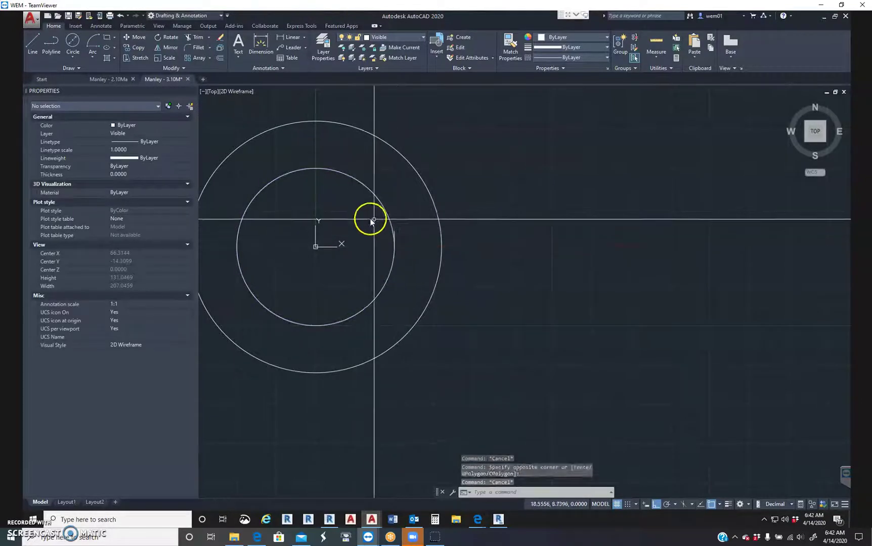
pyautogui.click(409, 259)
pyautogui.click(394, 247)
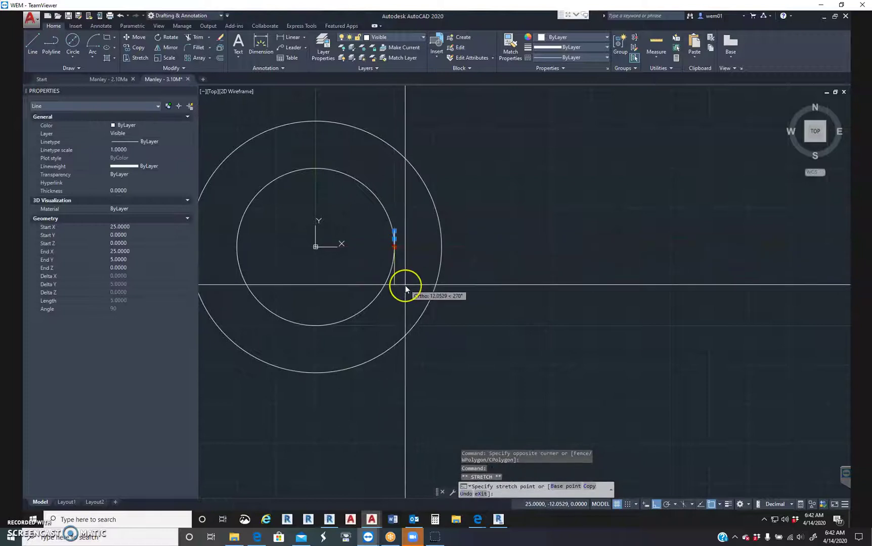
pyautogui.write('5')
pyautogui.press('Return')
# Move the short vertical line 55 mm in the negative X direction.
pyautogui.moveTo(546, 296); pyautogui.dragTo(669, 307, button='middle')
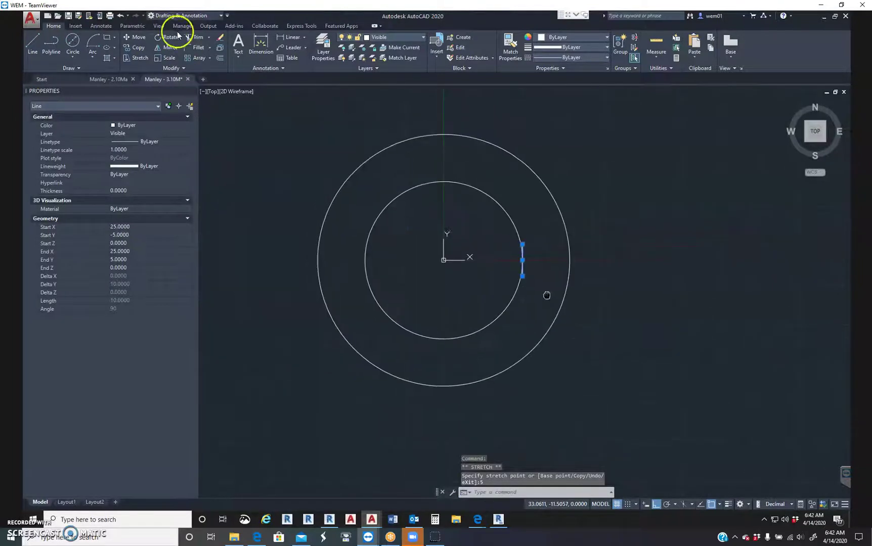
pyautogui.click(129, 39)
pyautogui.click(692, 233)
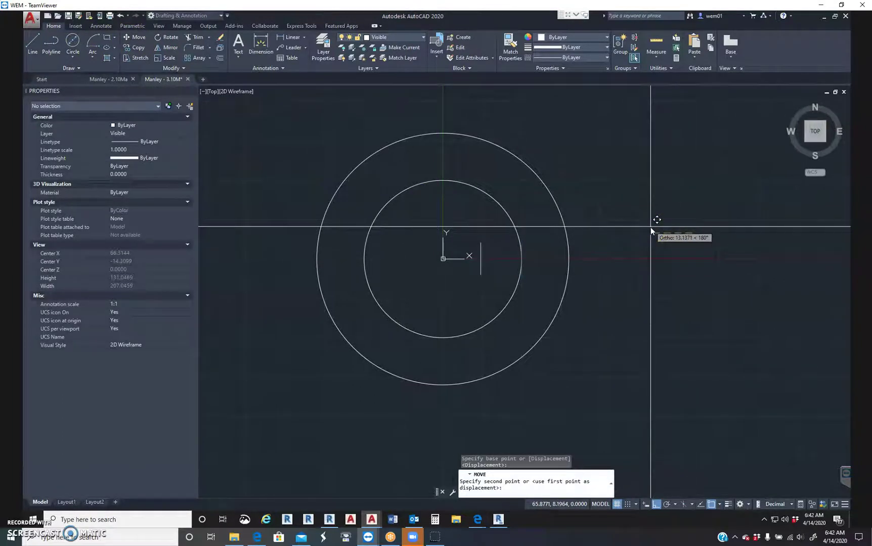
pyautogui.write('55')
pyautogui.press('Return')
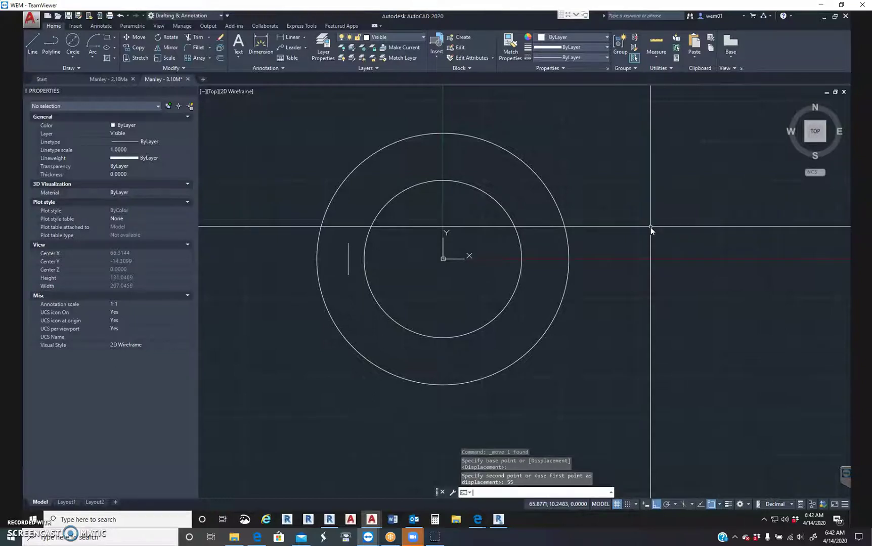
# Draw a horizontal line from the vertical line's upper endpoint rightward across the inner circle's edge.
pyautogui.write('l')
pyautogui.press('Return')
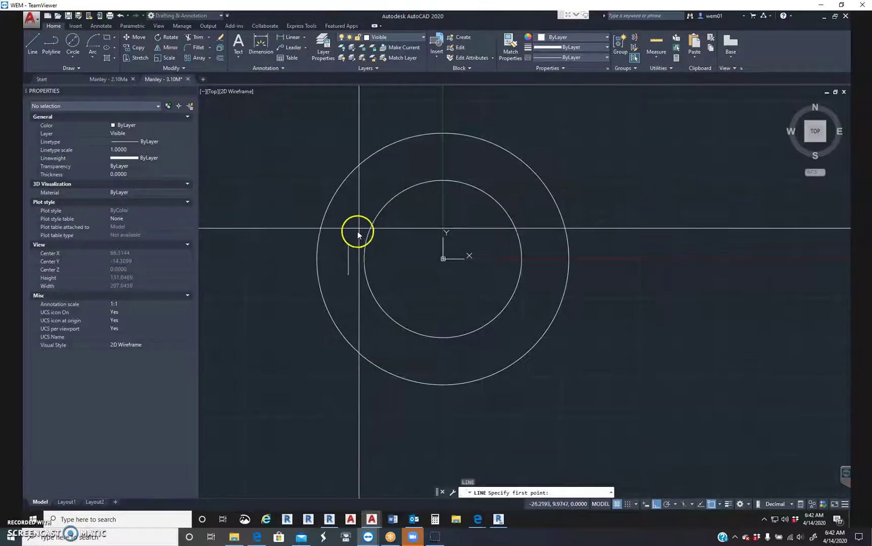
pyautogui.click(349, 245)
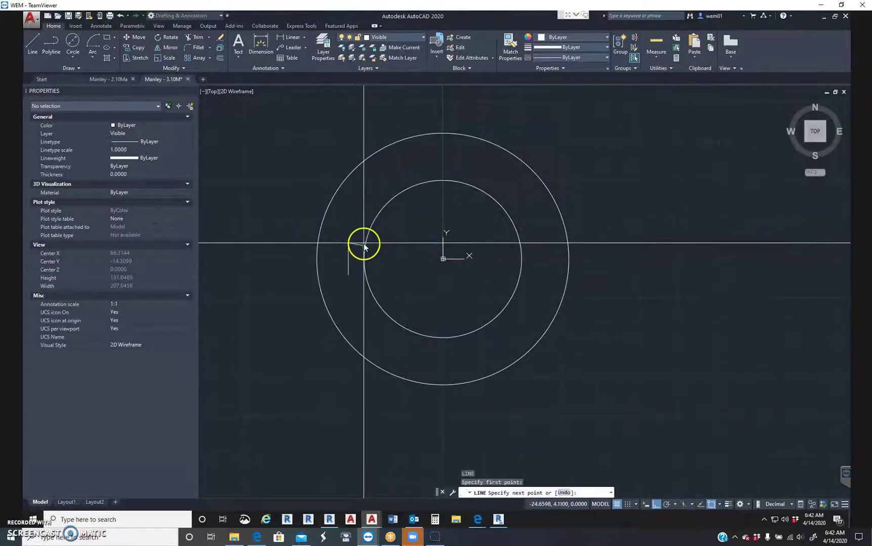
pyautogui.click(375, 248)
pyautogui.press('Return')
# Draw a horizontal line from the vertical line's lower endpoint rightward across the inner circle's edge.
pyautogui.press('Return')
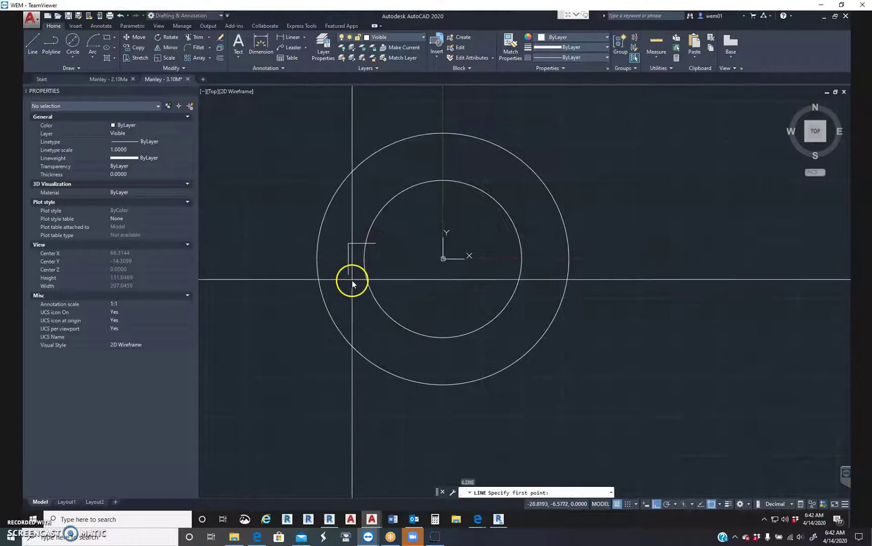
pyautogui.click(347, 274)
pyautogui.click(377, 275)
pyautogui.press('Escape')
pyautogui.press('Escape')
pyautogui.press('Escape')
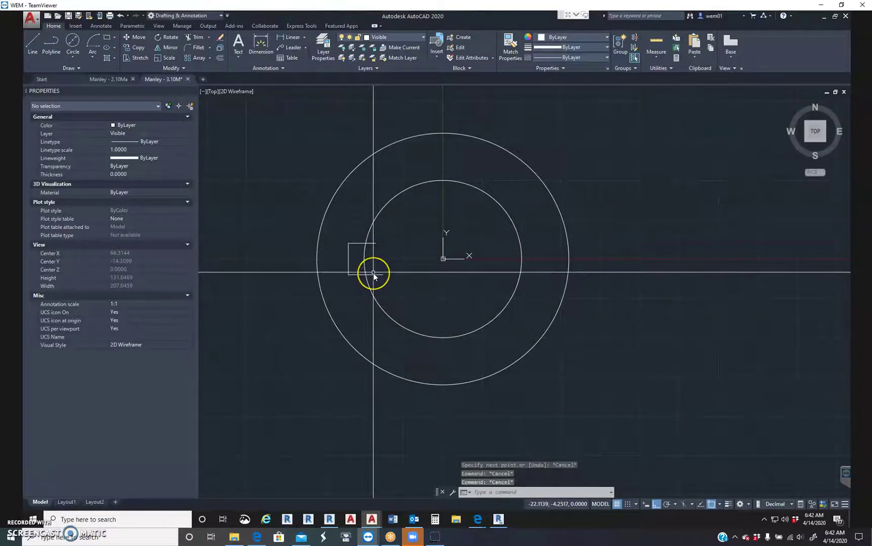
pyautogui.write('tr')
pyautogui.press('Return')
pyautogui.press('Return')
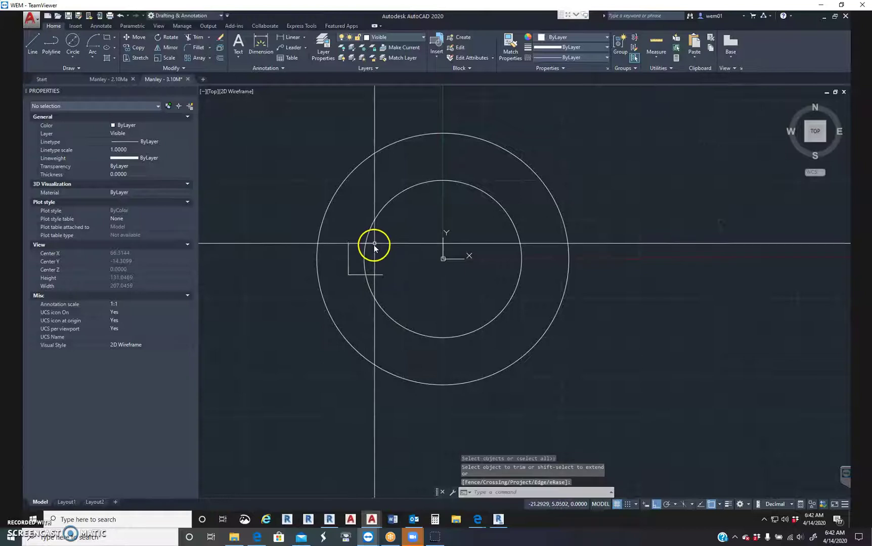
pyautogui.press('Escape')
pyautogui.press('Escape')
pyautogui.press('Escape')
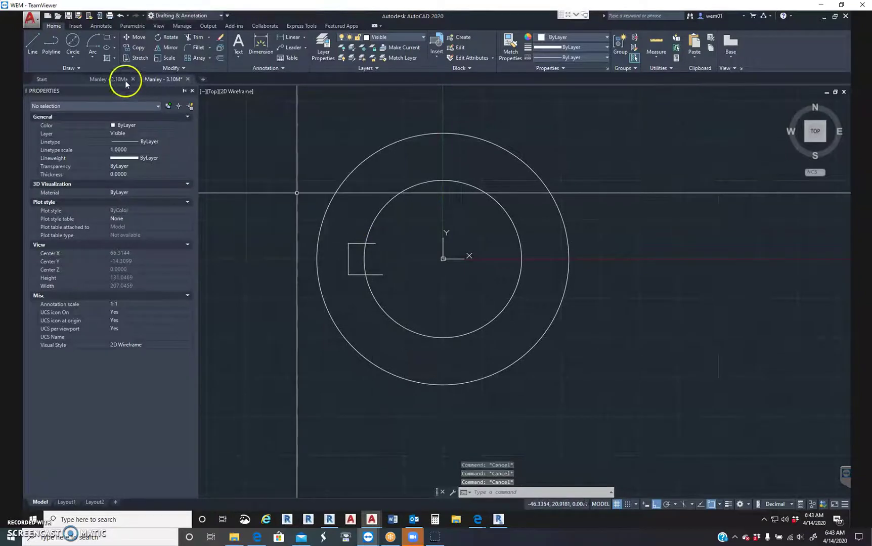
# Trim the two keyway lines and the inner circle's arc between them where they cross, leaving an open keyway notch.
pyautogui.click(196, 38)
pyautogui.press('Return')
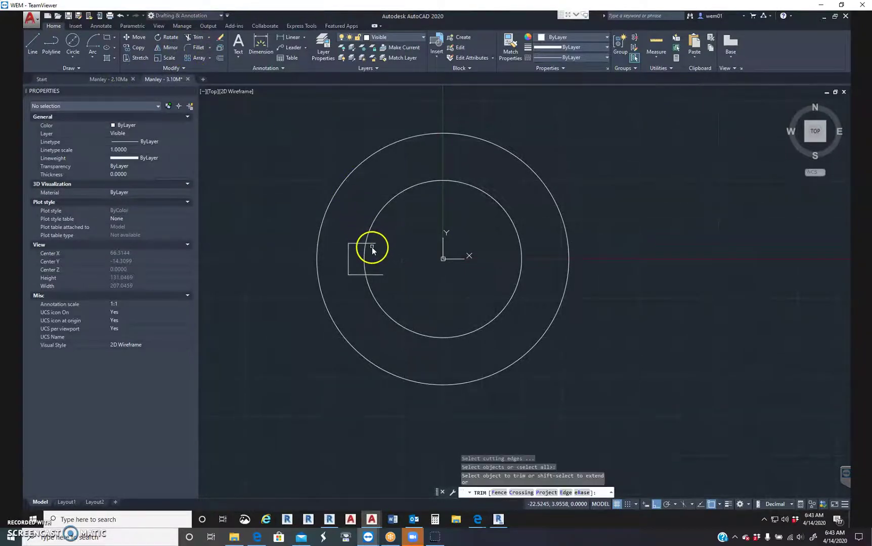
pyautogui.click(372, 246)
pyautogui.press('Escape')
pyautogui.press('Escape')
pyautogui.press('Escape')
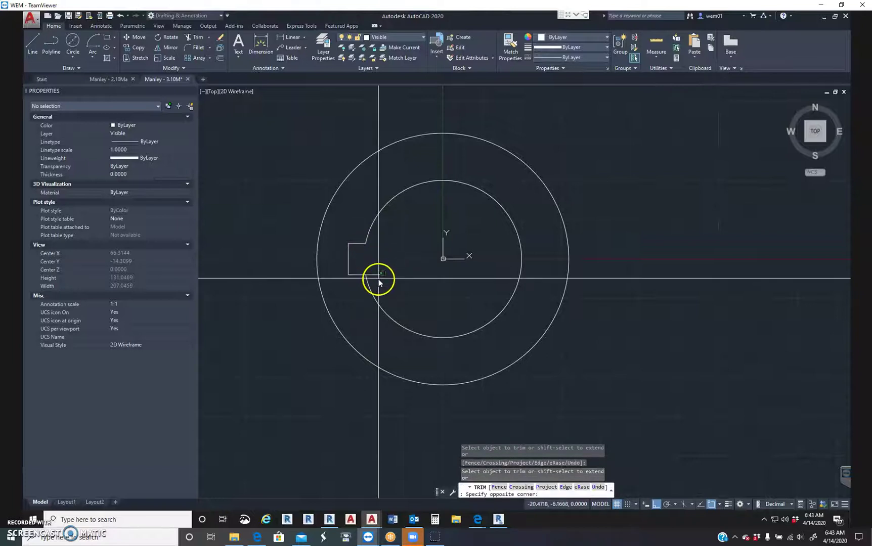
pyautogui.scroll(-5, 367, 262)
pyautogui.moveTo(361, 268); pyautogui.dragTo(410, 269, button='middle')
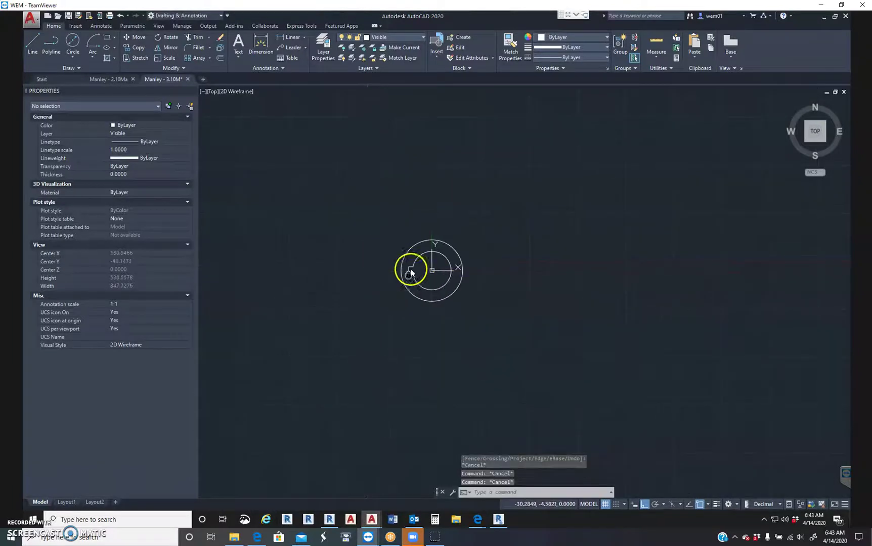
pyautogui.scroll(2, 410, 268)
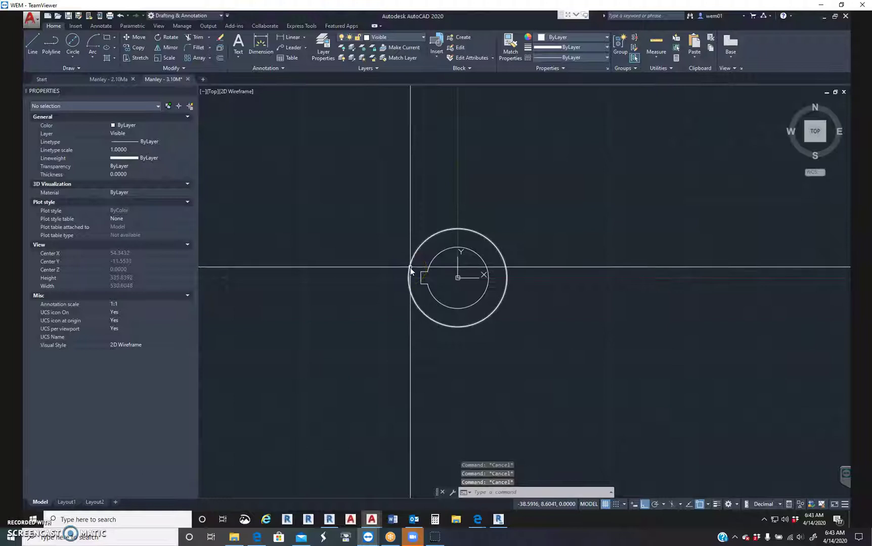
pyautogui.write('l')
pyautogui.press('Return')
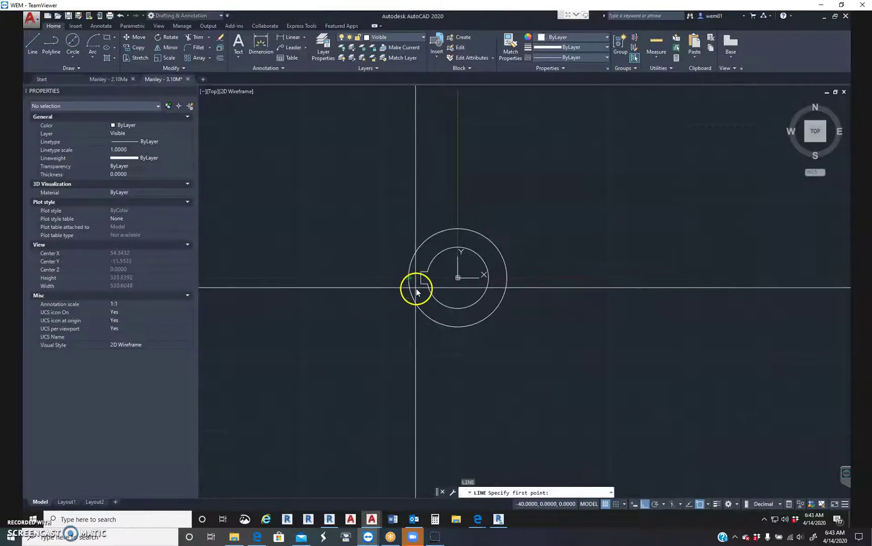
pyautogui.click(458, 328)
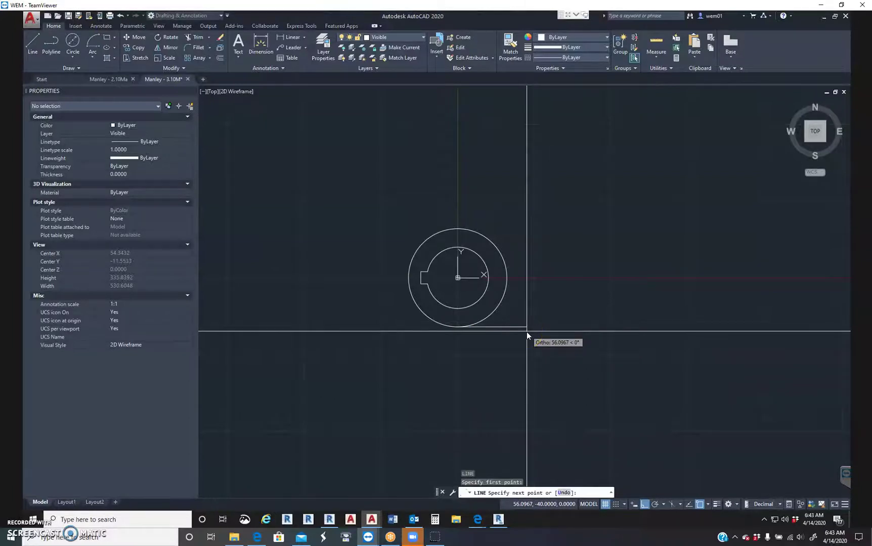
pyautogui.rightClick(518, 327)
# Draw a 135 mm horizontal line rightward from the outer circle's left quadrant and continue it 40 mm vertically downward.
pyautogui.press('Return')
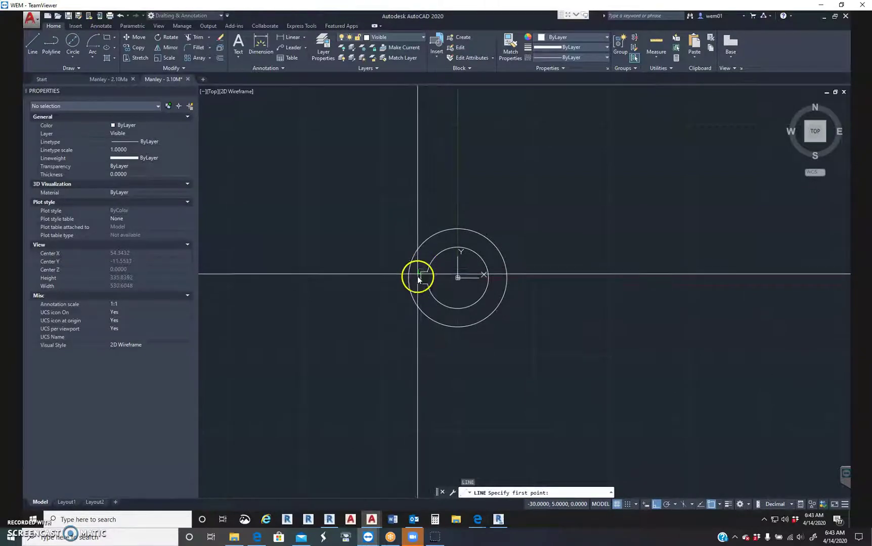
pyautogui.click(409, 278)
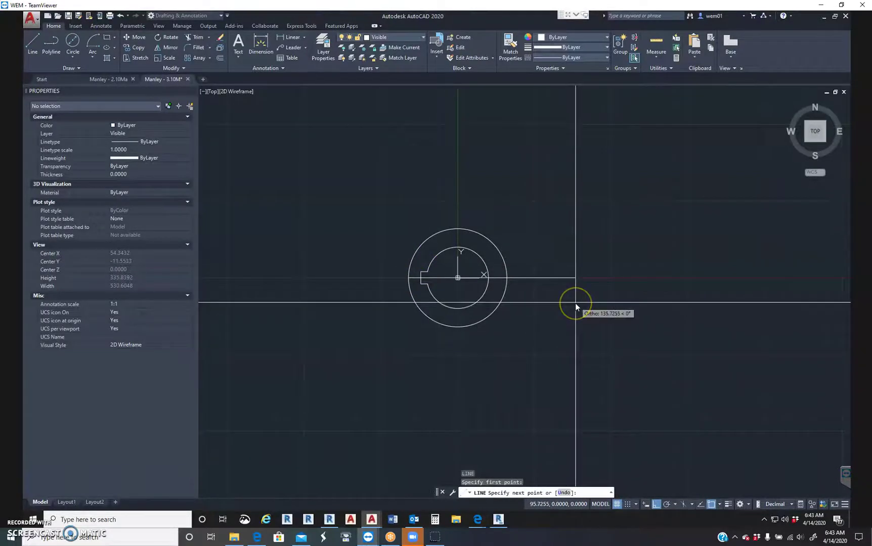
pyautogui.write('135')
pyautogui.press('Return')
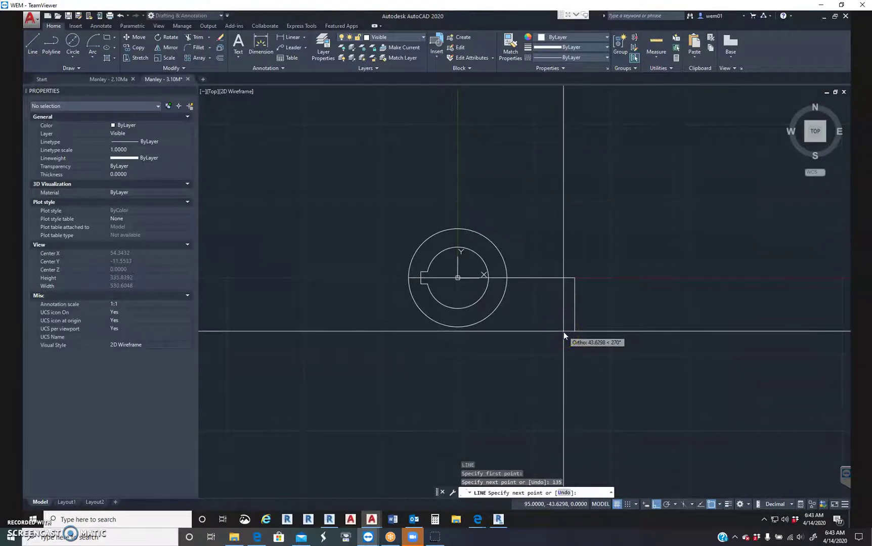
pyautogui.write('40')
pyautogui.press('Return')
pyautogui.press('Return')
pyautogui.press('Return')
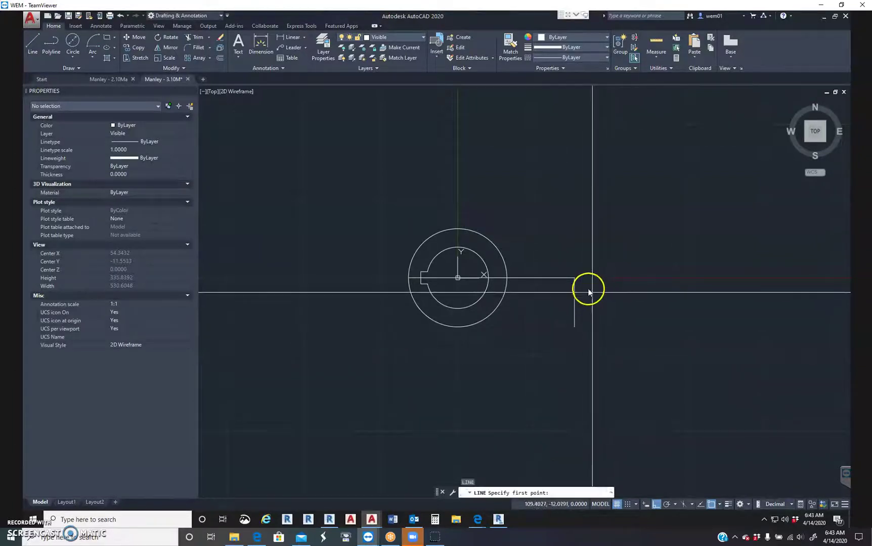
# Stretch the upper endpoint of the 40 mm vertical line 40 mm upward.
pyautogui.press('Escape')
pyautogui.click(576, 285)
pyautogui.click(569, 275)
pyautogui.click(574, 277)
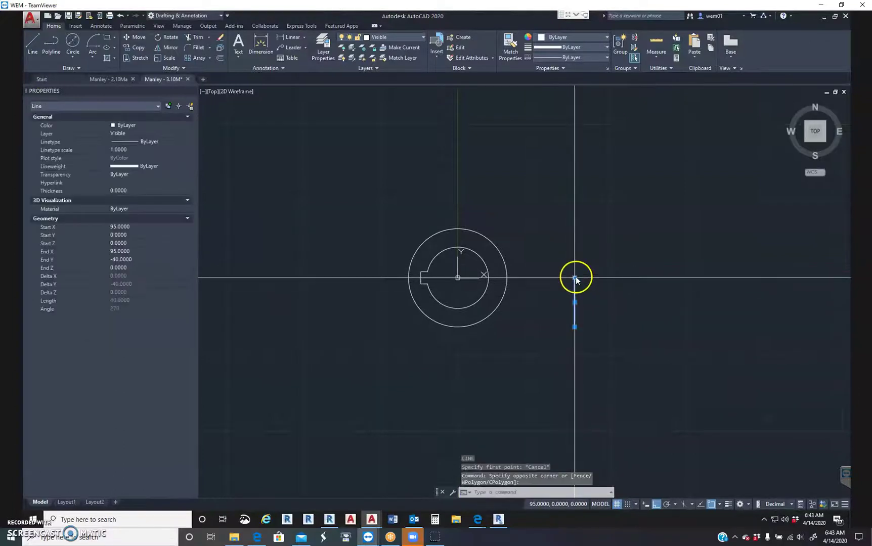
pyautogui.press('Escape')
pyautogui.press('Escape')
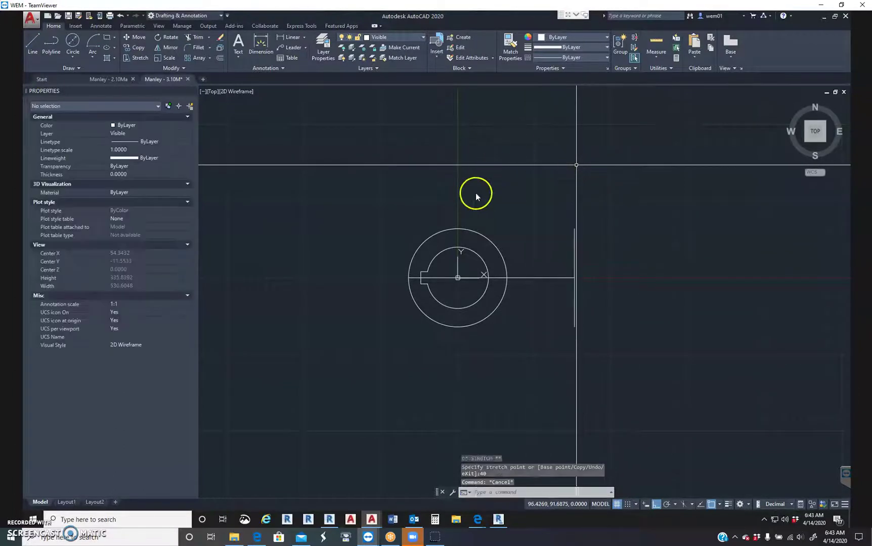
# Draw horizontal lines from the outer circle's bottom and top quadrants to the vertical line's lower and upper endpoints.
pyautogui.press('Return')
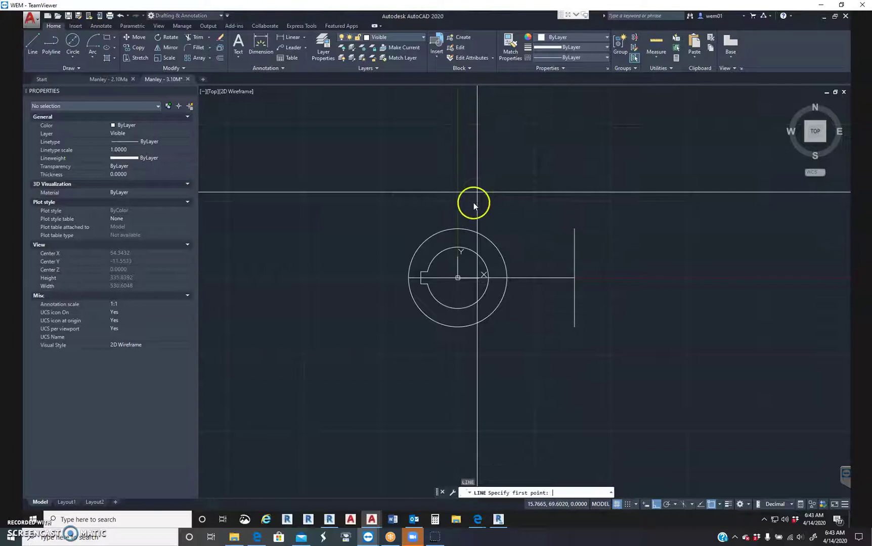
pyautogui.click(576, 229)
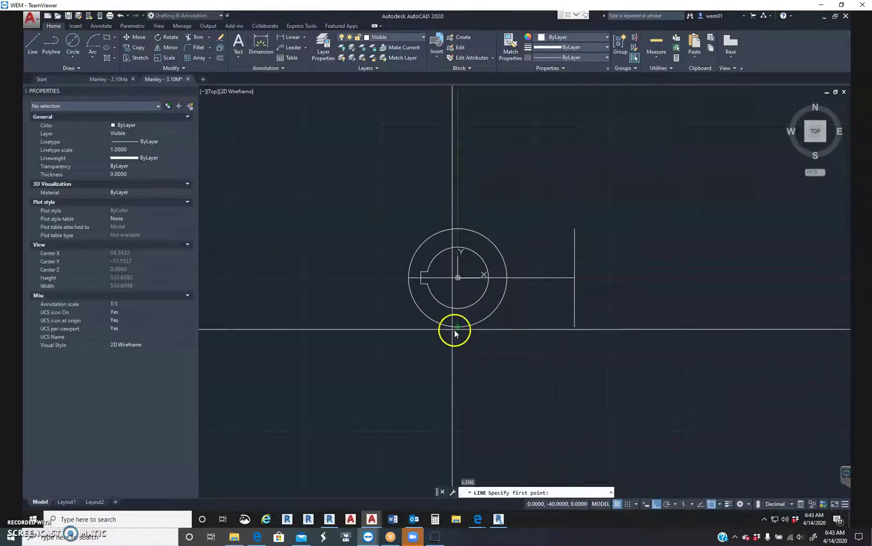
pyautogui.click(576, 328)
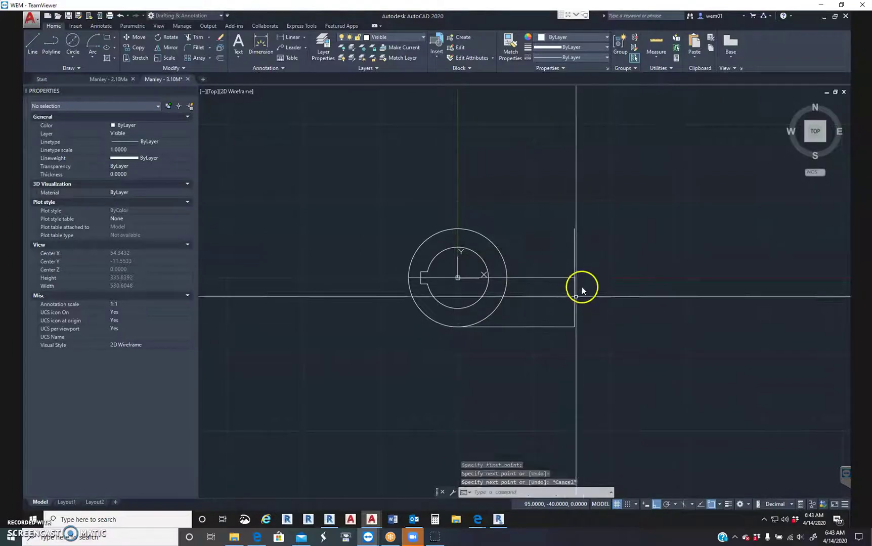
pyautogui.press('Return')
pyautogui.press('Return')
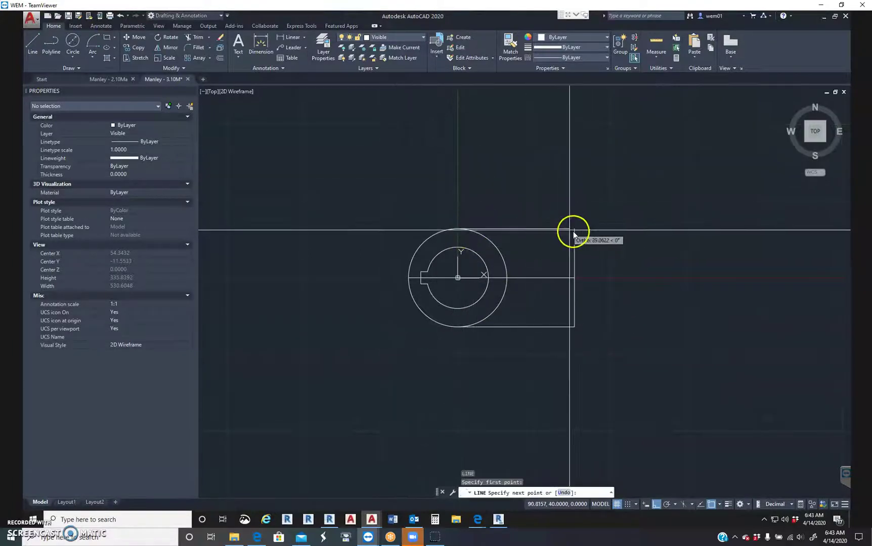
pyautogui.click(574, 230)
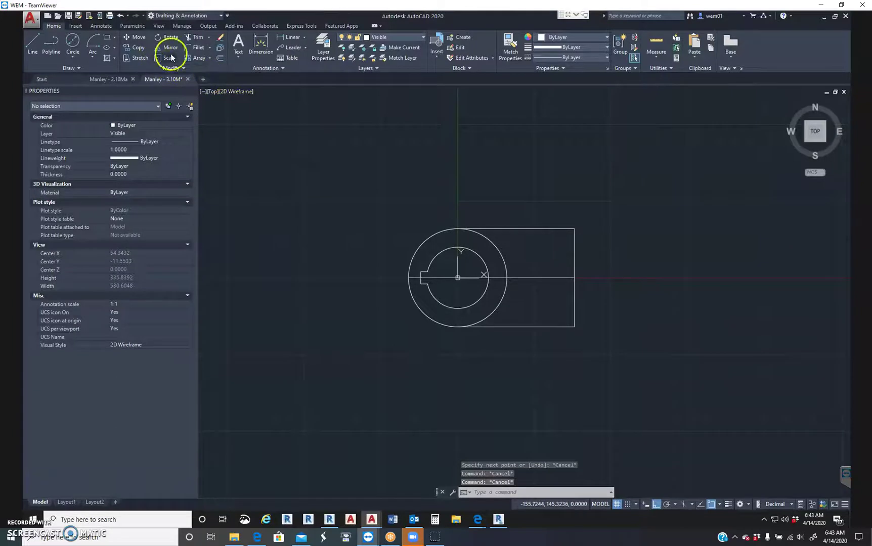
# Fillet the upper corner between the top horizontal line and the vertical line with a 20 mm radius.
pyautogui.click(202, 49)
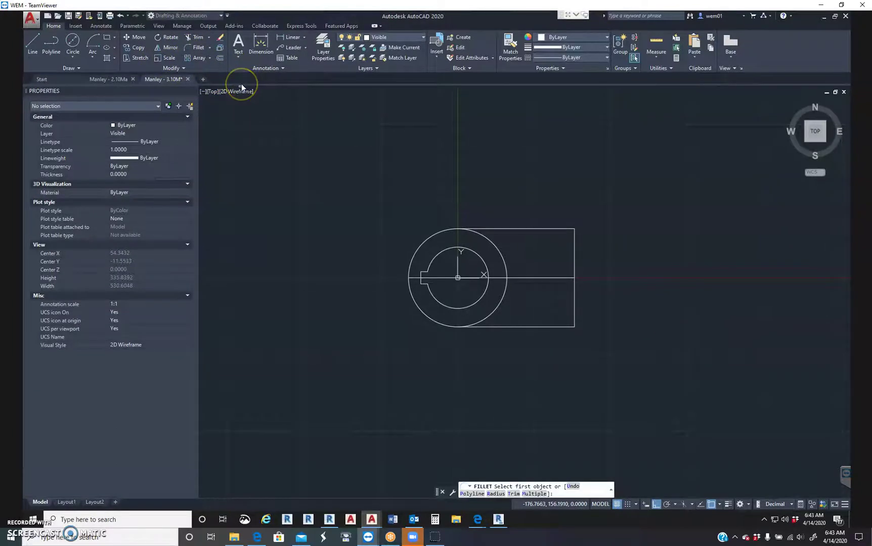
pyautogui.click(494, 494)
pyautogui.write('20')
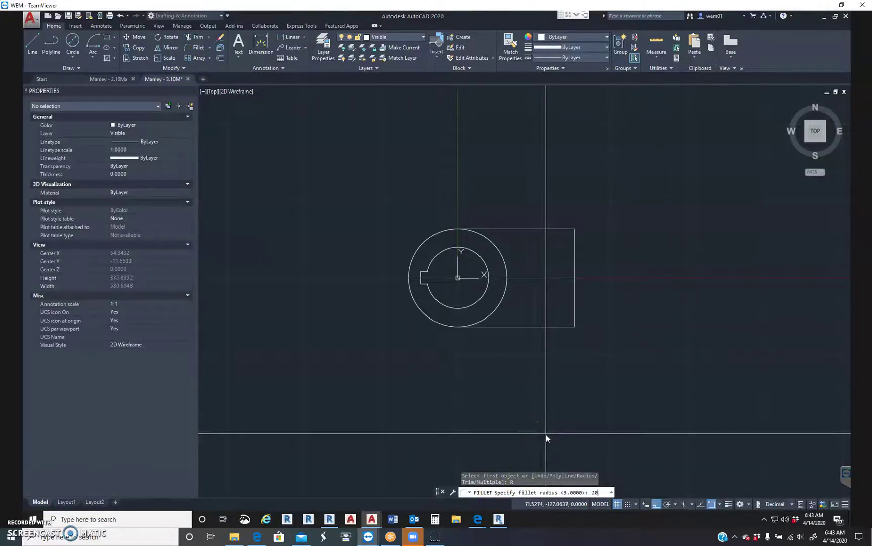
pyautogui.press('Return')
pyautogui.click(548, 230)
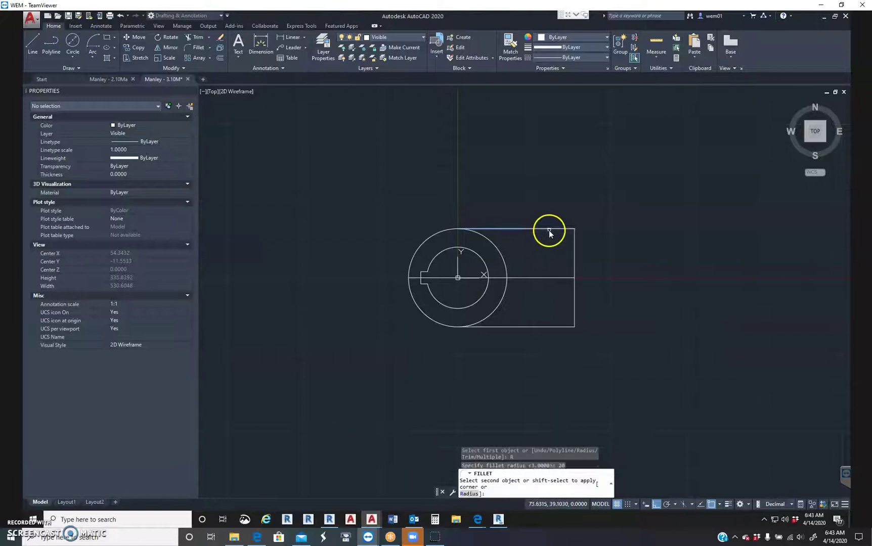
pyautogui.click(575, 263)
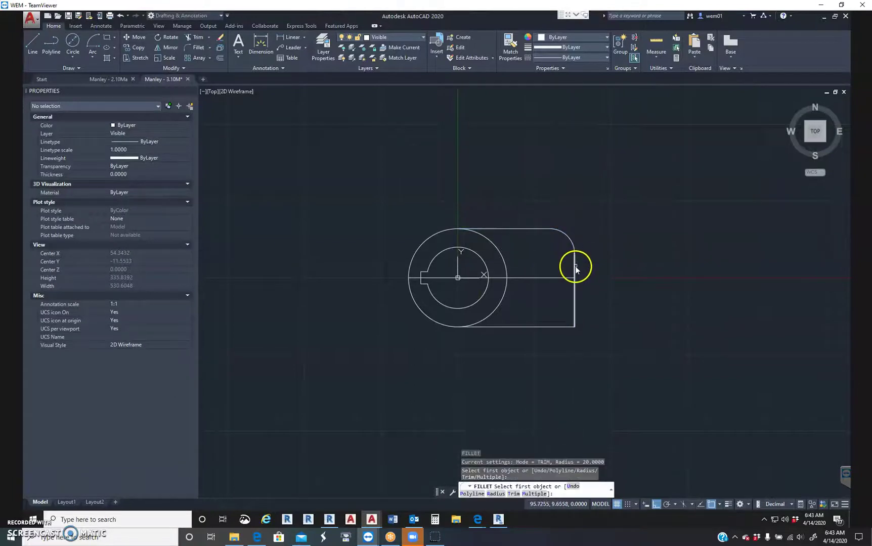
# Fillet the lower corner between the bottom horizontal line and the vertical line with the same 20 mm radius.
pyautogui.click(548, 327)
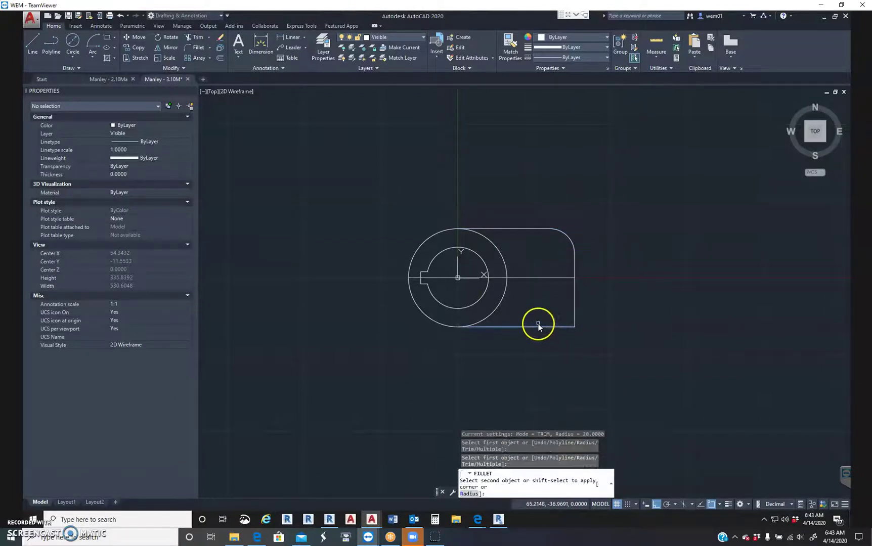
pyautogui.click(575, 301)
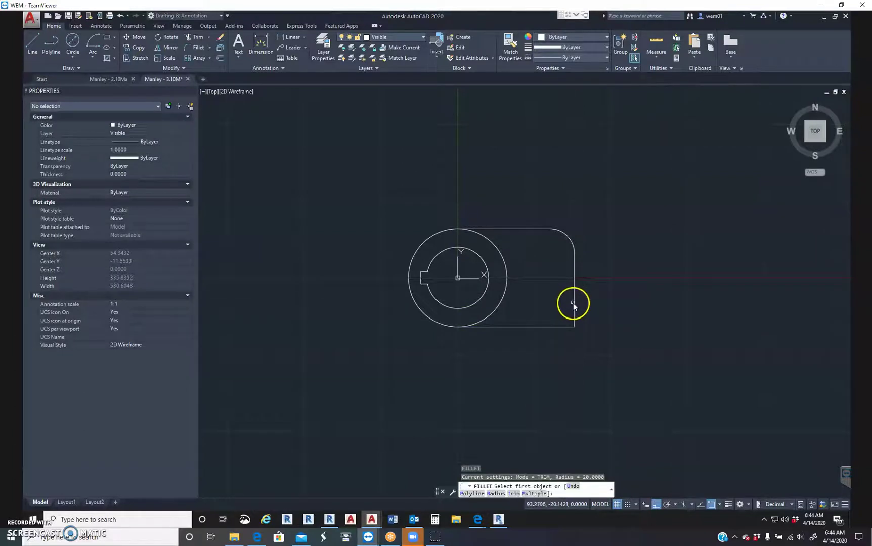
pyautogui.click(573, 303)
pyautogui.press('Escape')
pyautogui.press('Escape')
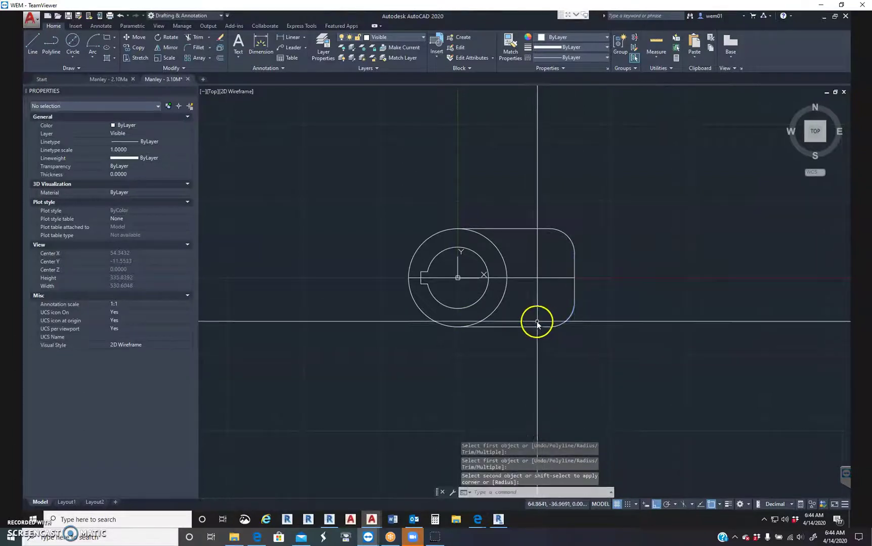
# Delete the horizontal construction line running through the circles' centre to the vertical edge.
pyautogui.click(522, 277)
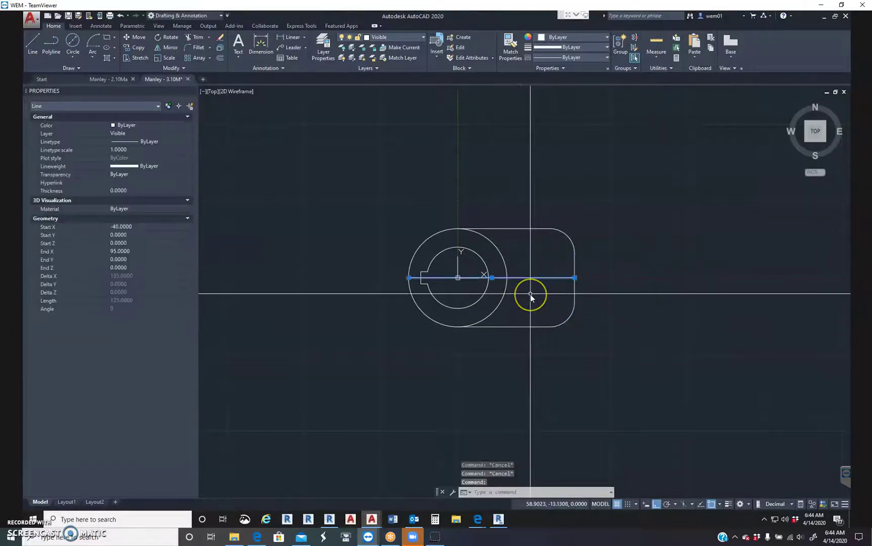
pyautogui.press('Delete')
pyautogui.press('Escape')
pyautogui.press('Escape')
pyautogui.press('Escape')
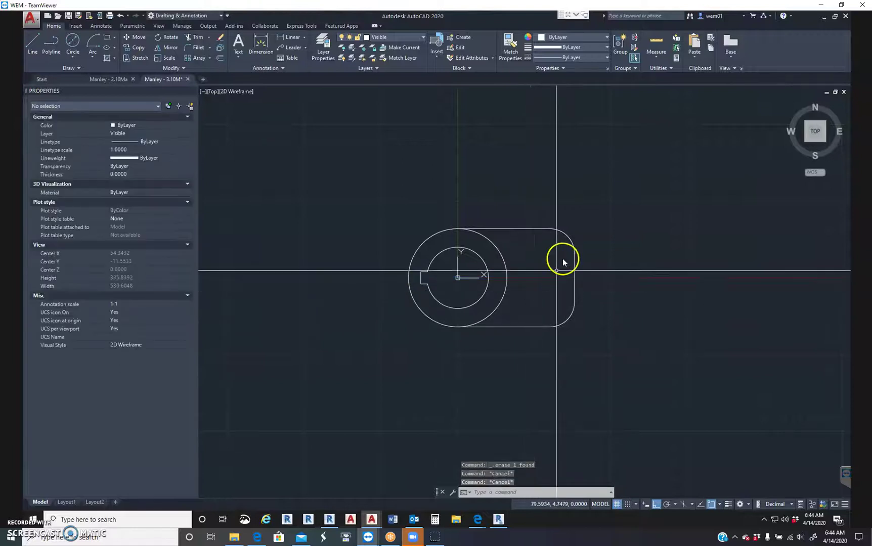
# Draw a 20 mm diameter circle centred on the upper fillet arc's centre.
pyautogui.click(73, 56)
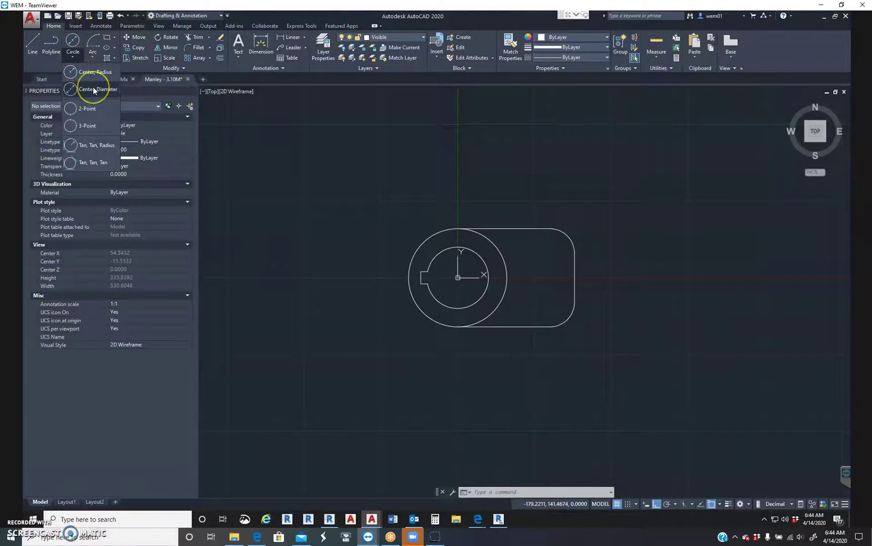
pyautogui.click(97, 91)
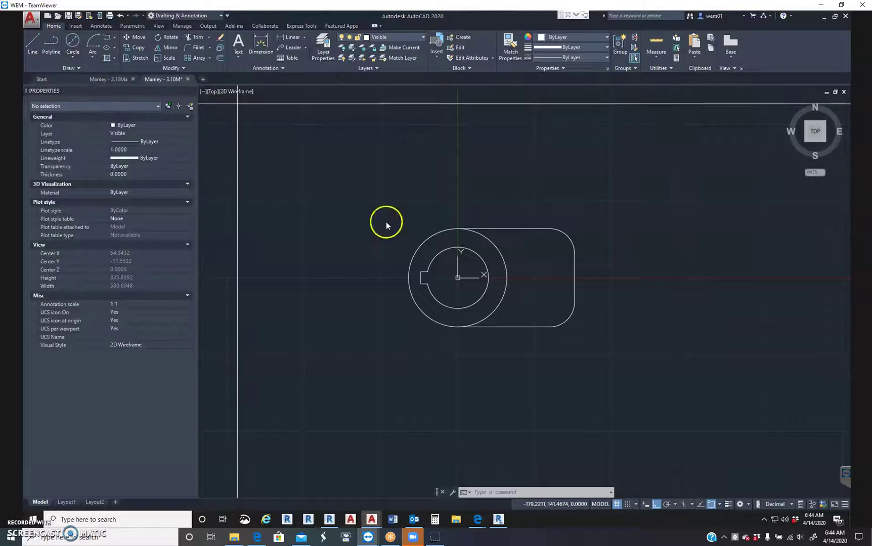
pyautogui.click(550, 252)
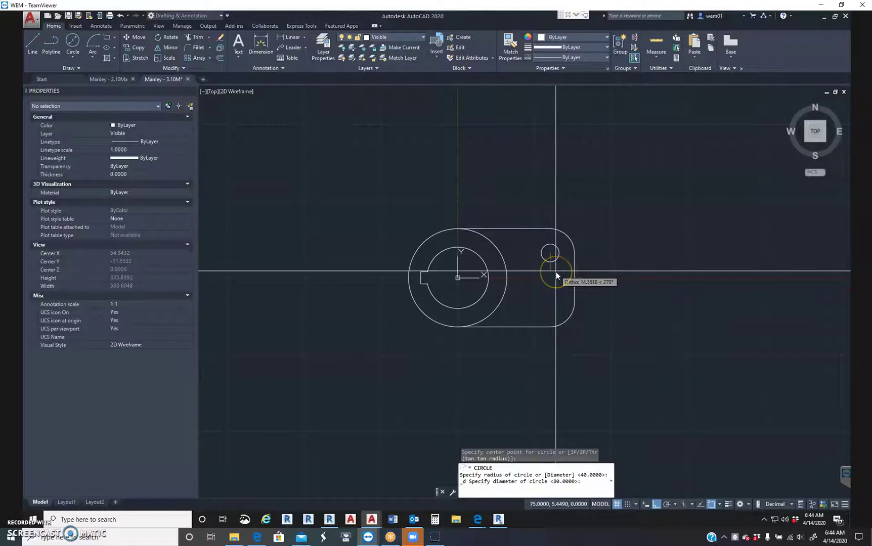
pyautogui.click(556, 271)
# Draw a 30 mm radius circle concentric with the small upper circle and erase it.
pyautogui.press('Return')
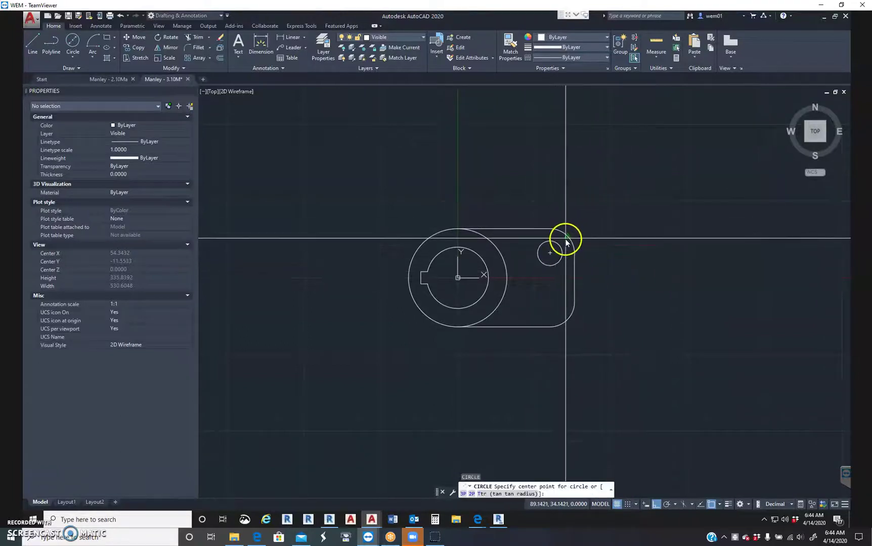
pyautogui.click(554, 256)
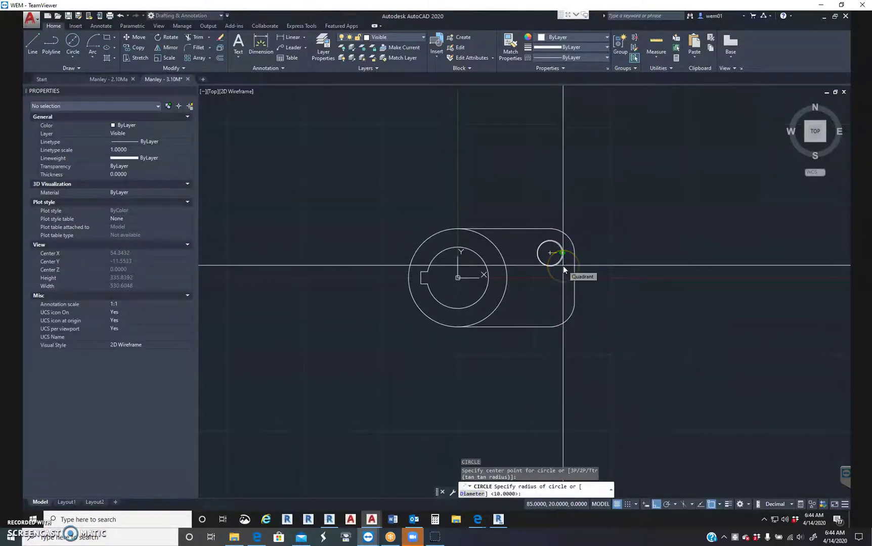
pyautogui.write('30')
pyautogui.press('Return')
pyautogui.press('Escape')
pyautogui.moveTo(593, 226); pyautogui.dragTo(576, 226)
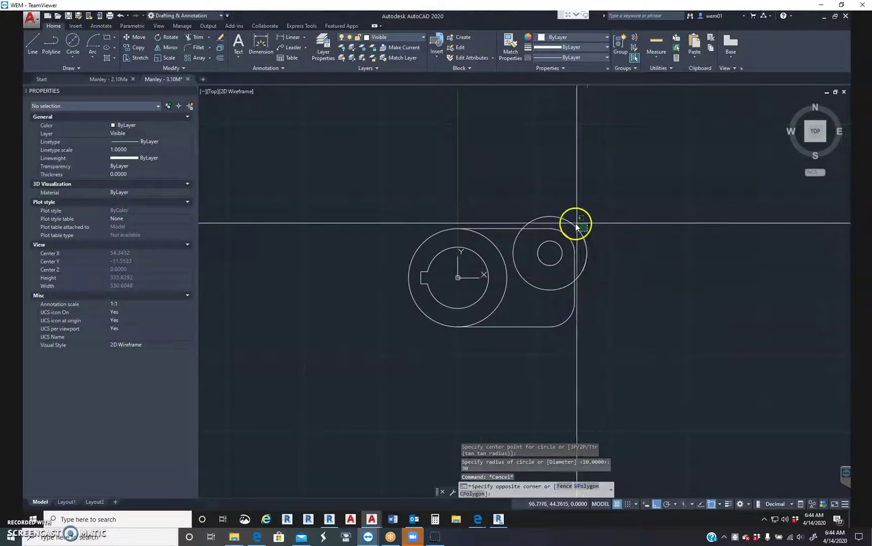
pyautogui.click(576, 224)
pyautogui.press('Delete')
pyautogui.press('Escape')
pyautogui.press('Escape')
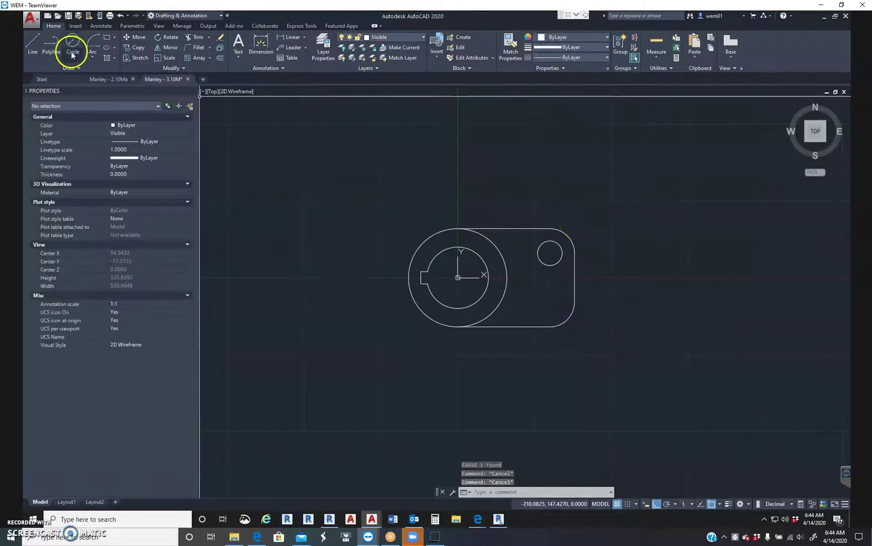
# Draw a 30 mm diameter circle concentric with the 20 mm circle at the arm's upper fillet.
pyautogui.click(73, 51)
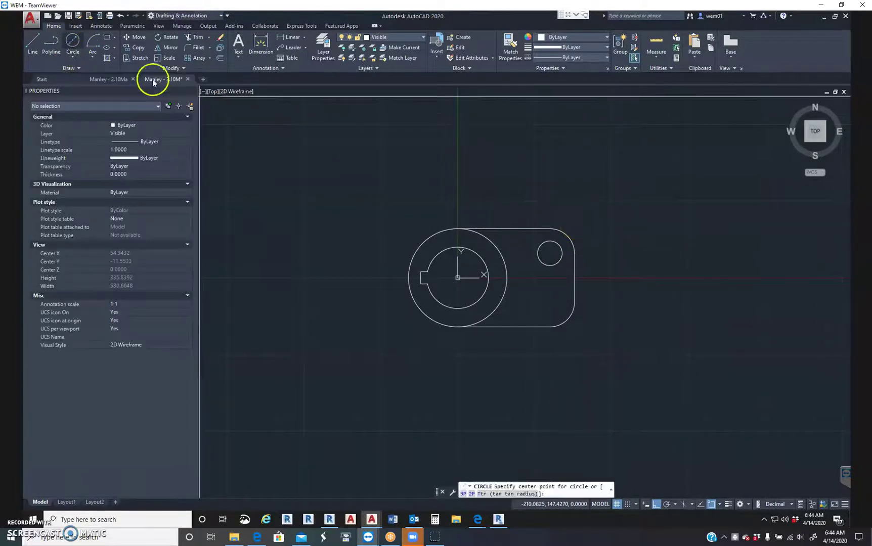
pyautogui.click(560, 251)
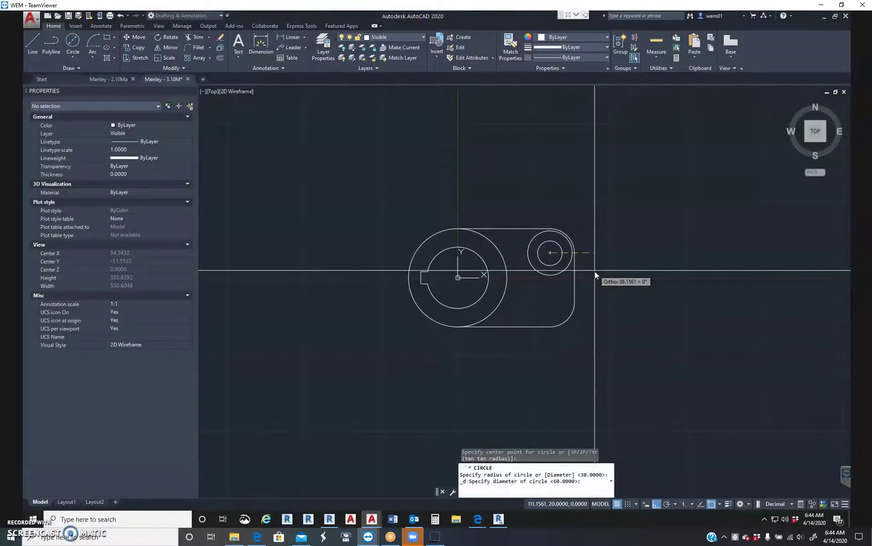
pyautogui.press('Escape')
pyautogui.press('Escape')
pyautogui.press('Escape')
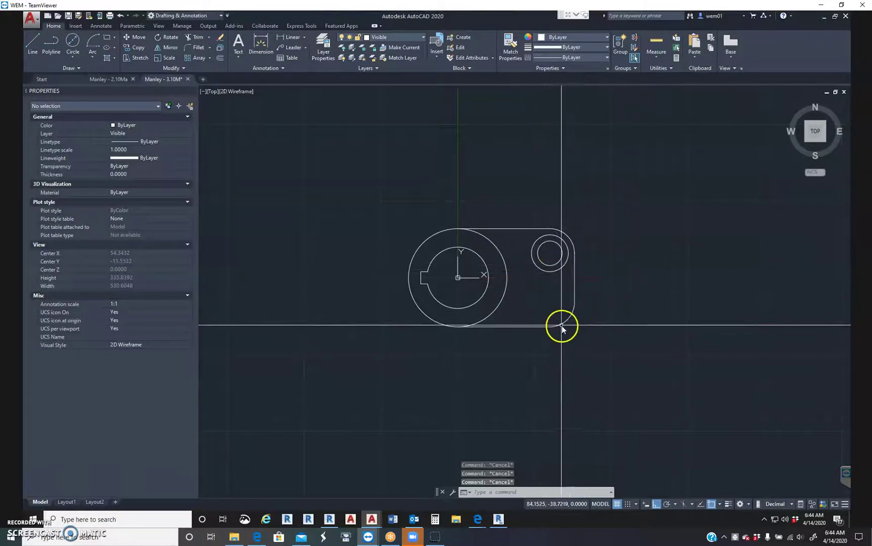
# Mirror the two small upper circles about the horizontal axis through the large circles' centre, keeping the originals.
pyautogui.write('mi')
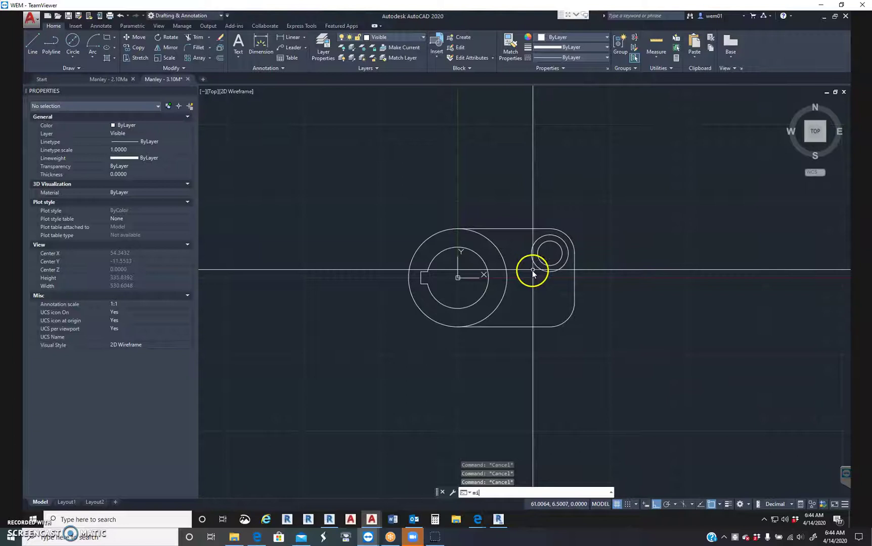
pyautogui.press('Return')
pyautogui.click(560, 287)
pyautogui.click(540, 256)
pyautogui.press('Return')
pyautogui.click(507, 277)
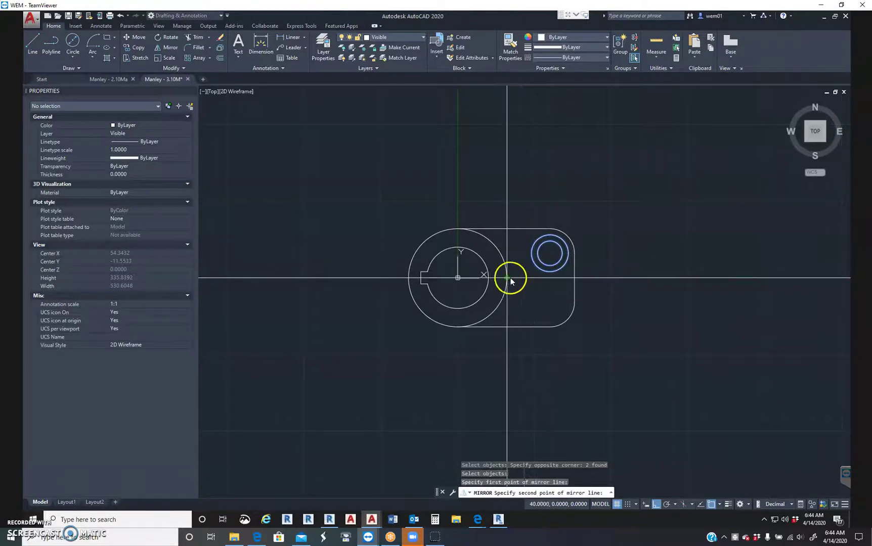
pyautogui.click(621, 292)
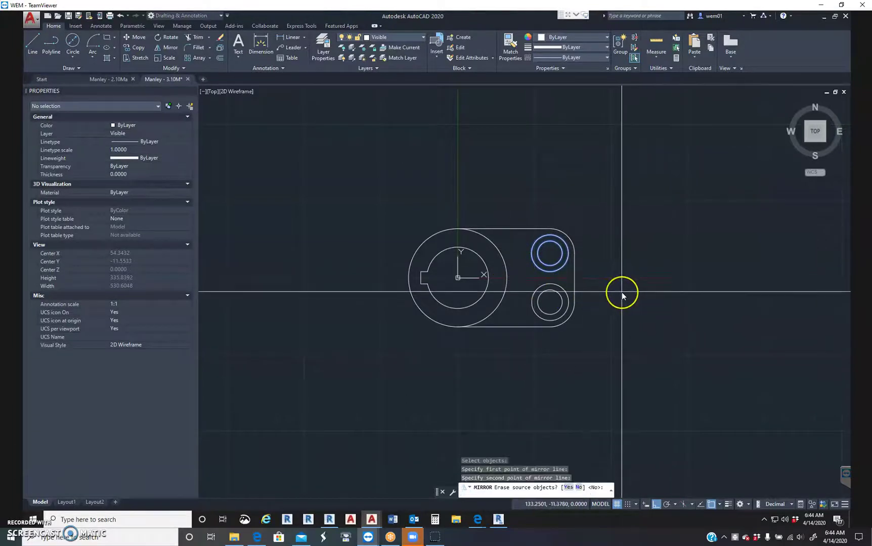
pyautogui.press('Return')
pyautogui.press('Escape')
pyautogui.press('Escape')
pyautogui.press('Escape')
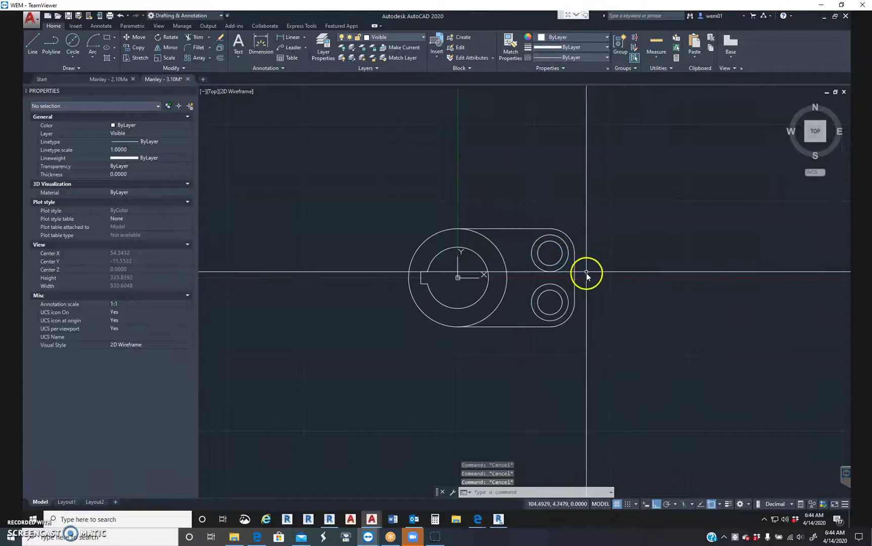
# Make Centerline the current layer and add centre marks to the 80 mm circle and both outer small circles.
pyautogui.moveTo(551, 293); pyautogui.dragTo(619, 269, button='middle')
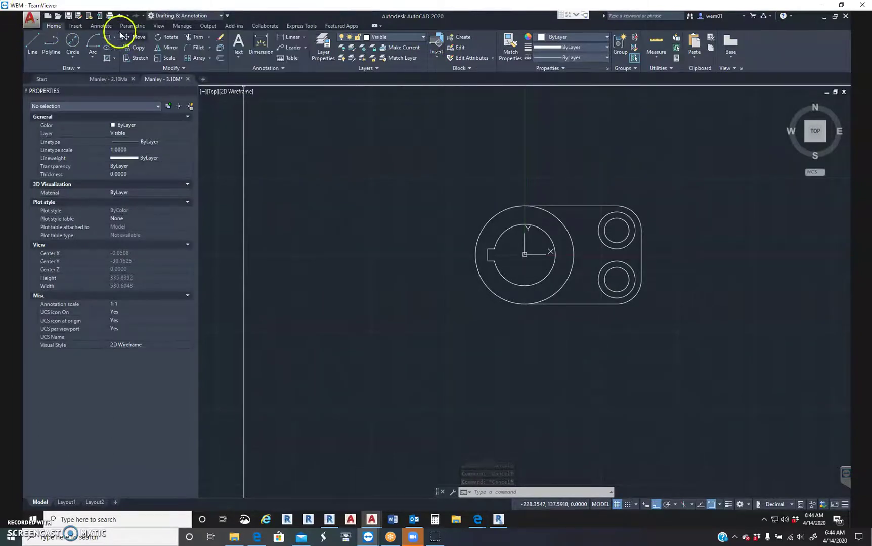
pyautogui.click(404, 37)
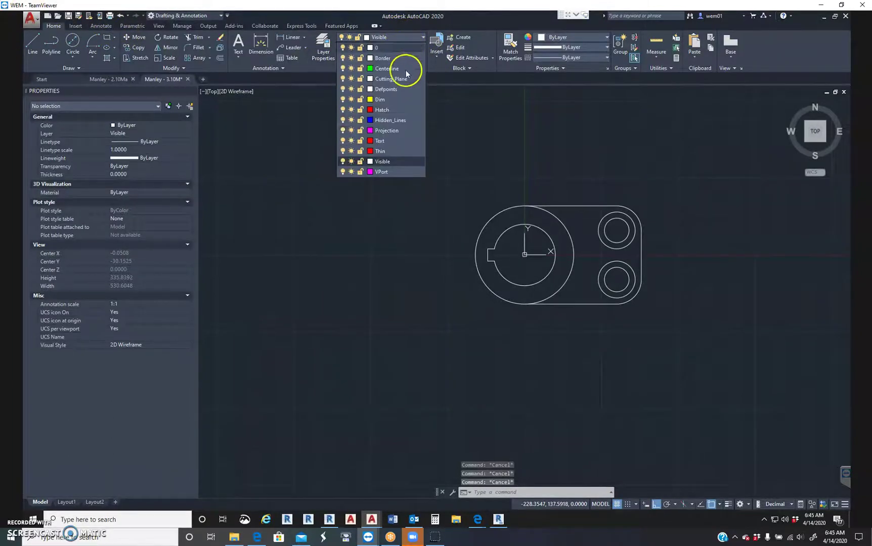
pyautogui.click(387, 69)
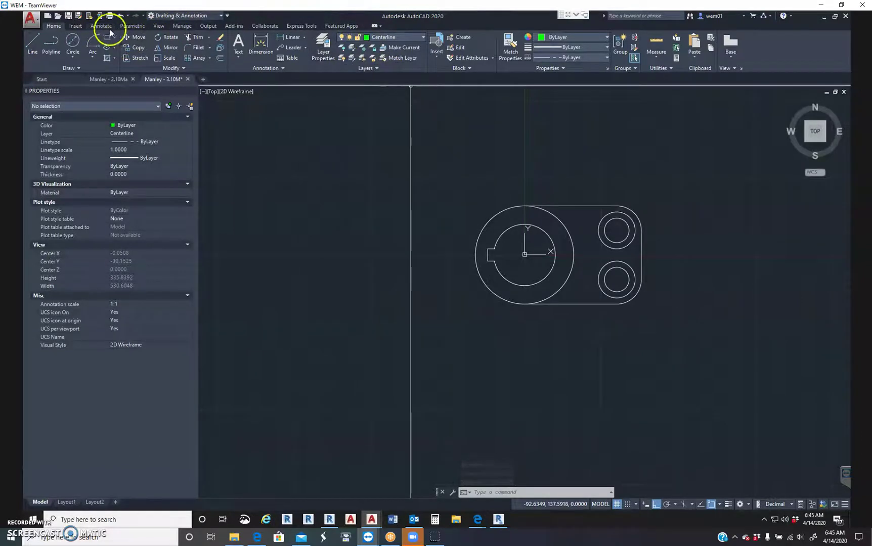
pyautogui.click(93, 25)
pyautogui.click(309, 51)
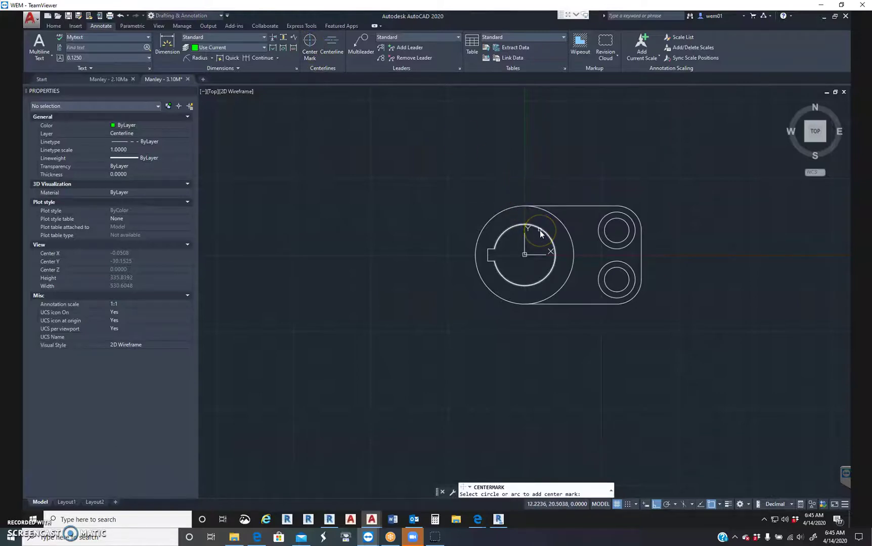
pyautogui.click(553, 221)
pyautogui.click(557, 216)
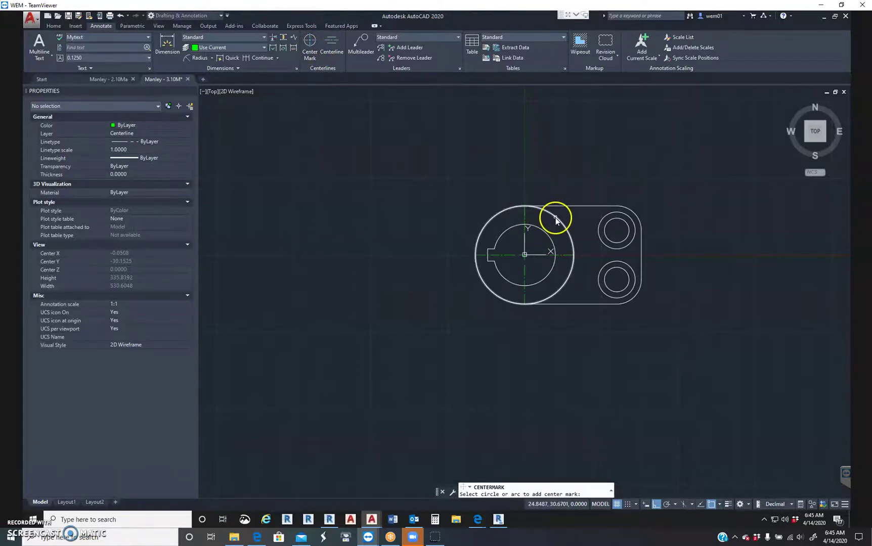
pyautogui.click(615, 216)
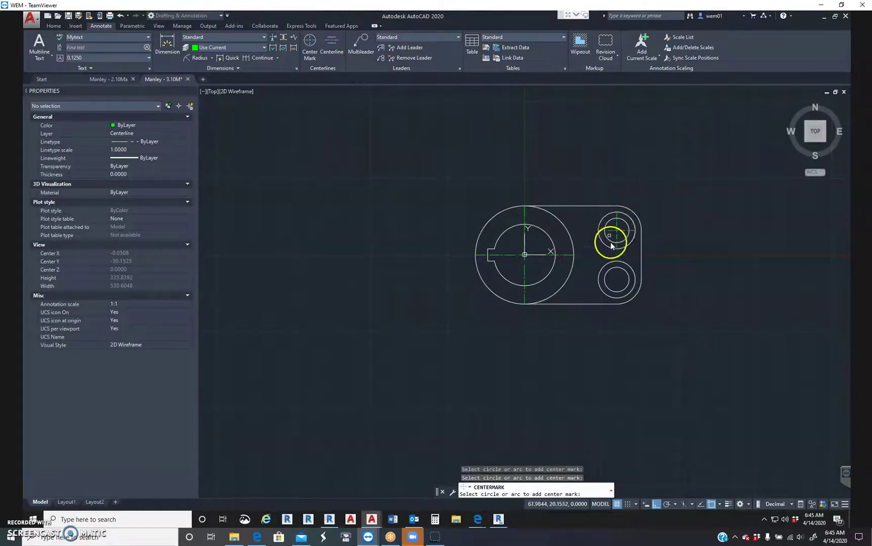
pyautogui.click(614, 263)
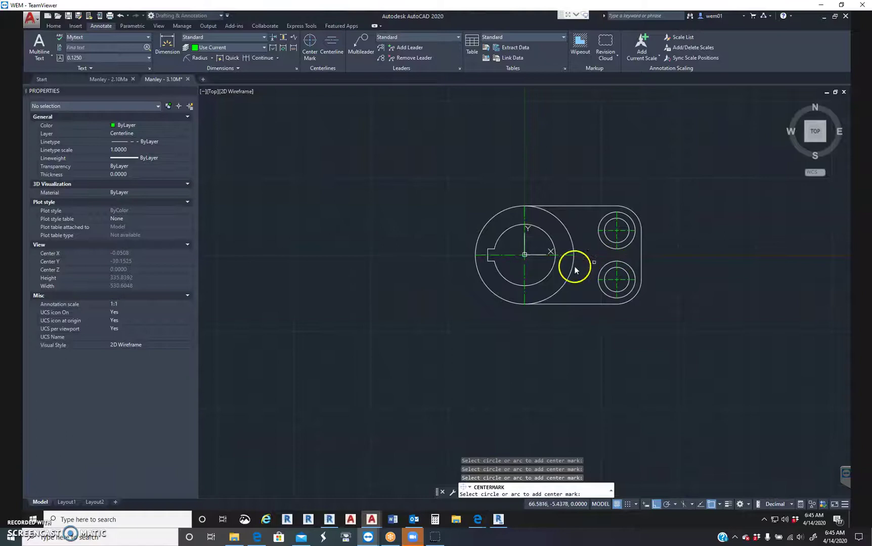
pyautogui.press('Escape')
pyautogui.press('Escape')
pyautogui.press('Escape')
# View the large circle's centre mark properties, and hide and reopen the Properties palette.
pyautogui.click(514, 256)
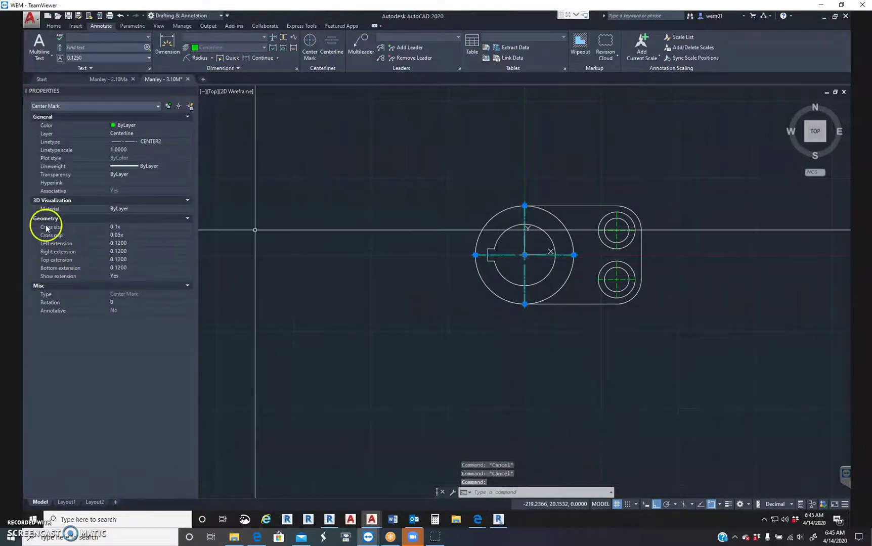
pyautogui.press('Escape')
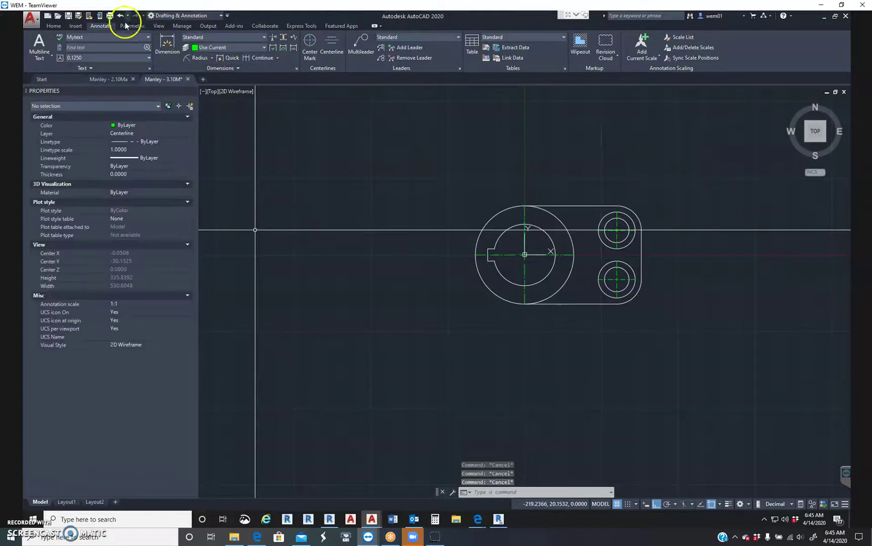
pyautogui.click(158, 26)
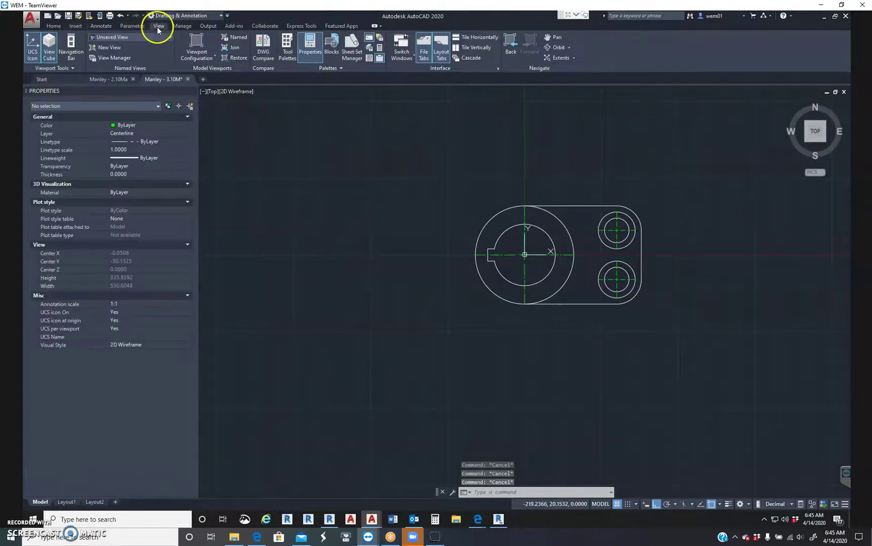
pyautogui.click(311, 50)
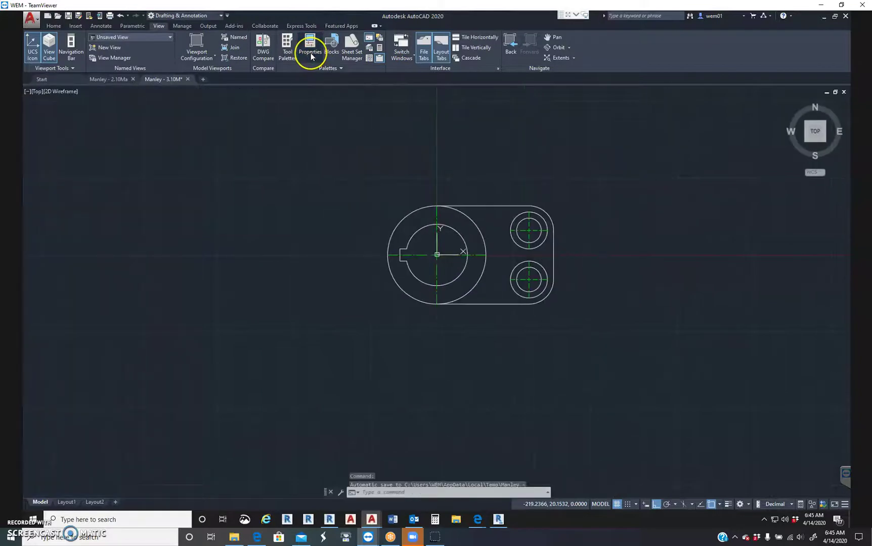
pyautogui.click(311, 53)
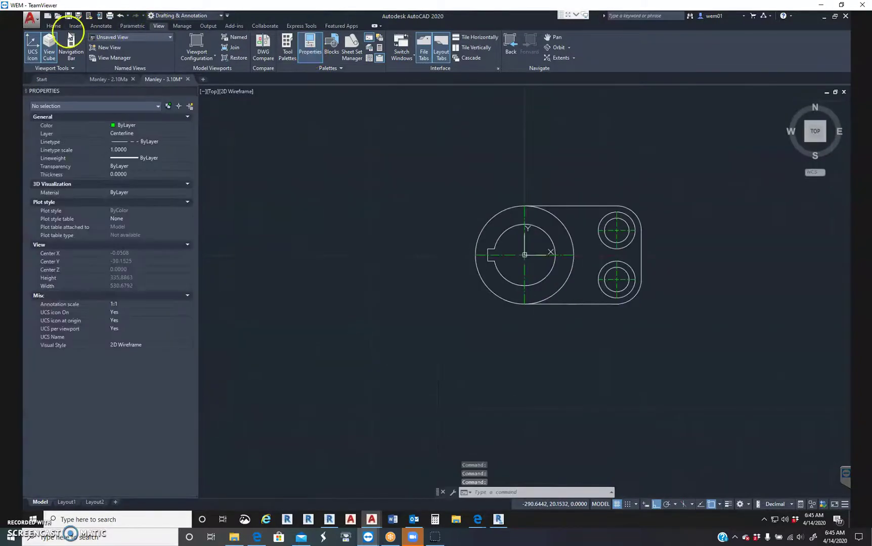
pyautogui.click(102, 27)
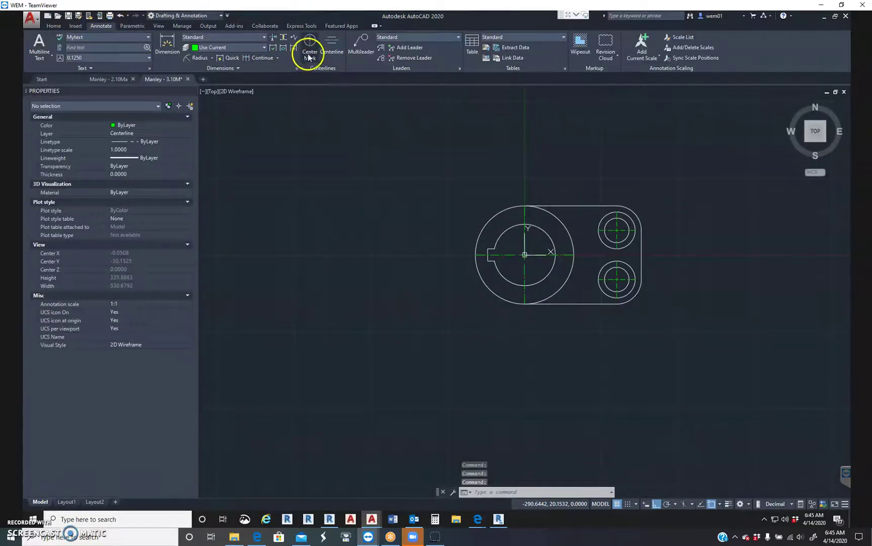
pyautogui.press('Escape')
pyautogui.press('Escape')
# Select all three centre marks and set their left and right extensions to 5 mm.
pyautogui.click(528, 240)
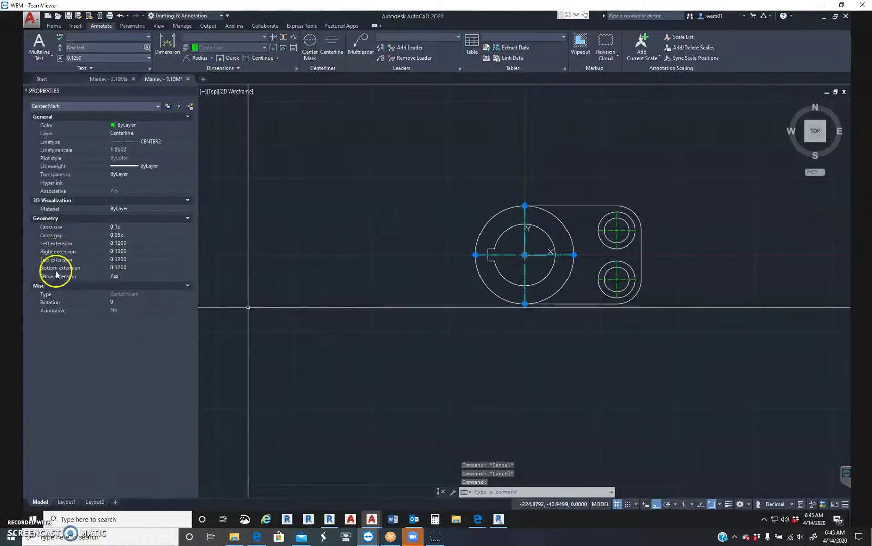
pyautogui.click(131, 244)
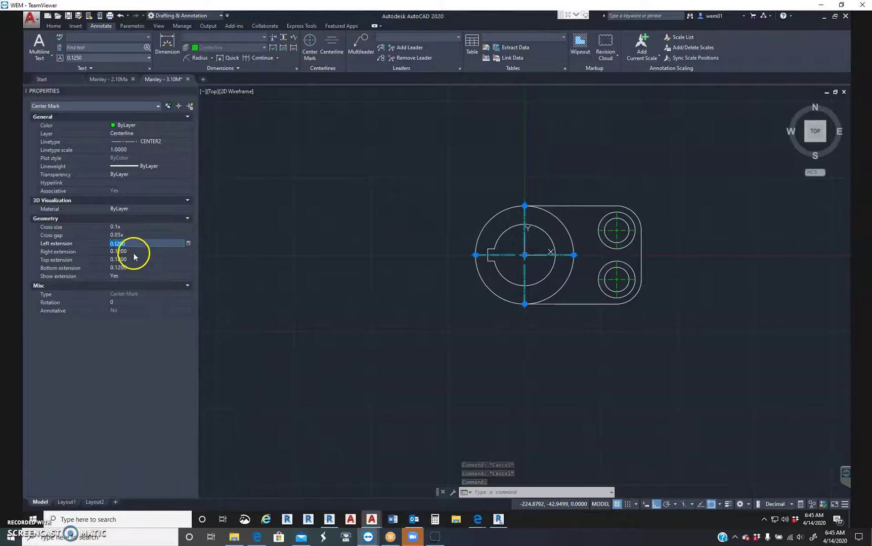
pyautogui.click(166, 252)
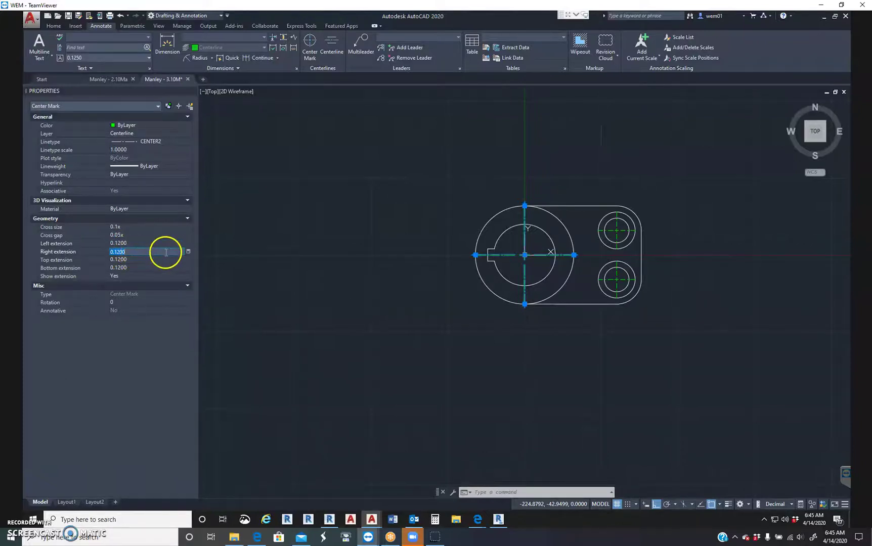
pyautogui.click(617, 234)
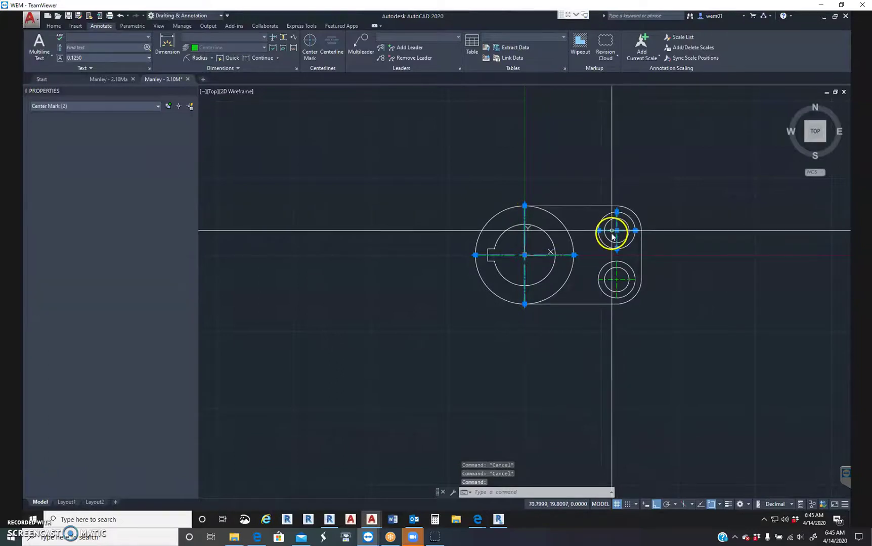
pyautogui.click(611, 282)
pyautogui.click(133, 244)
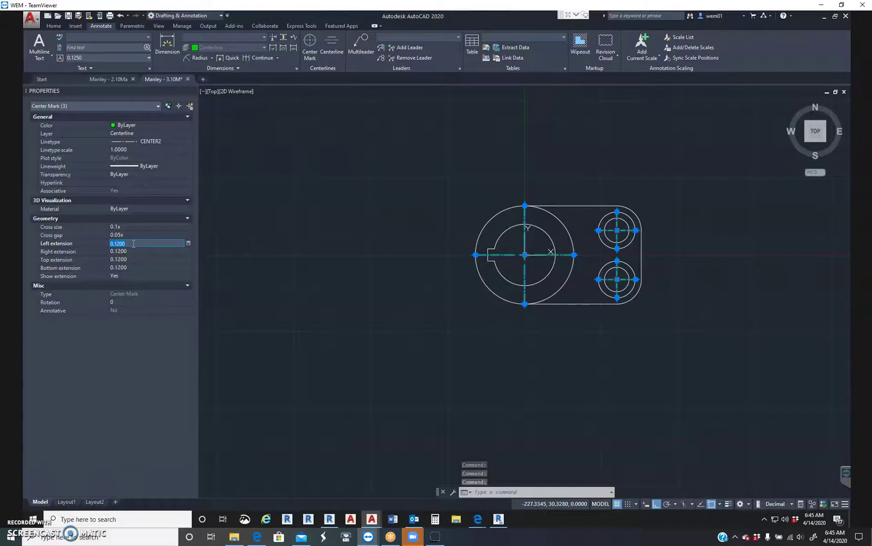
pyautogui.write('5')
pyautogui.press('Tab')
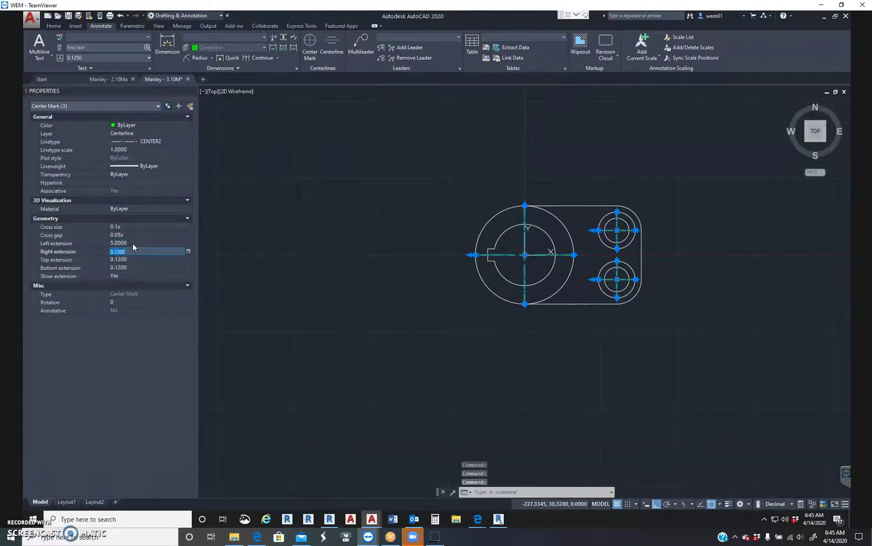
pyautogui.write('5')
# Set the top and bottom extensions of the three selected centre marks to 5 mm and clear the selection.
pyautogui.click(133, 257)
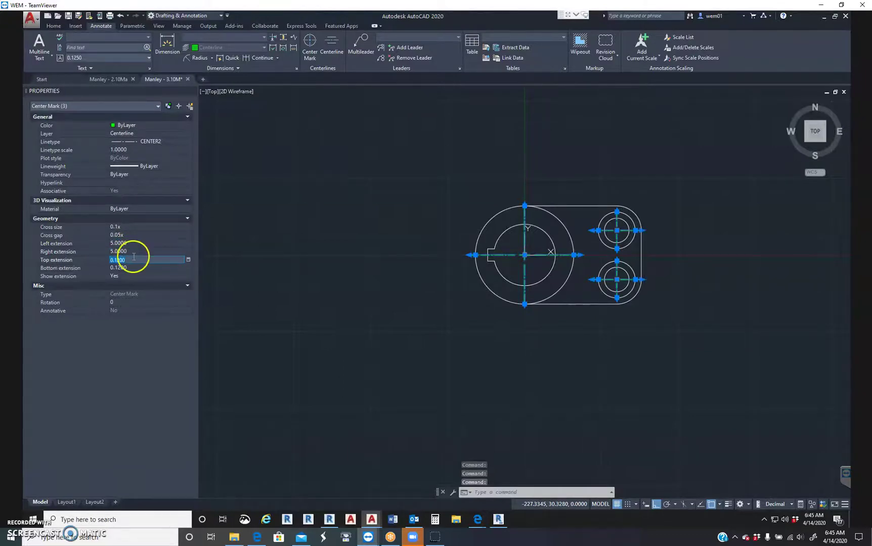
pyautogui.press('Tab')
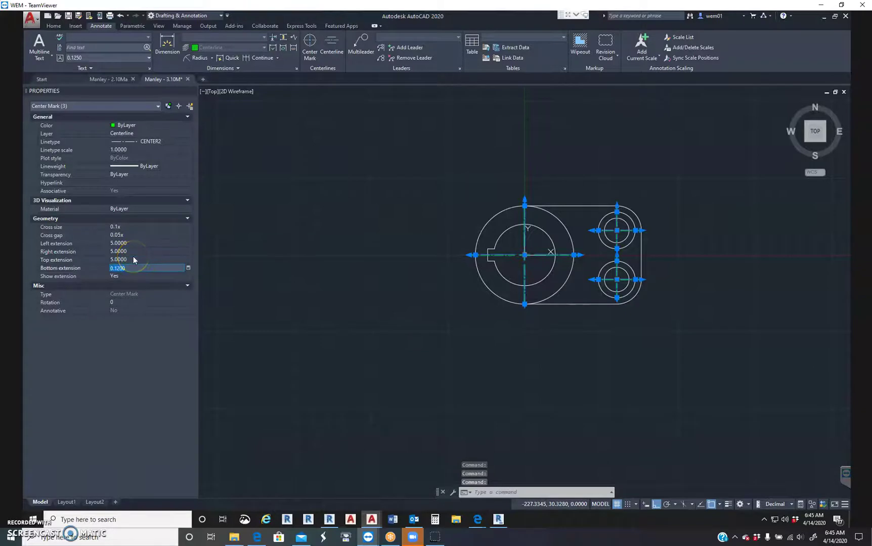
pyautogui.write('5')
pyautogui.press('Tab')
pyautogui.click(417, 340)
pyautogui.press('Escape')
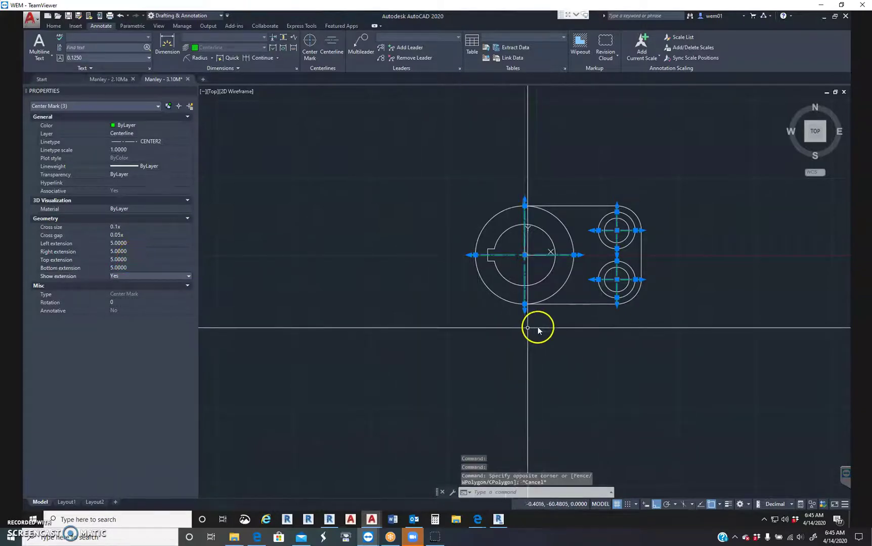
pyautogui.press('Escape')
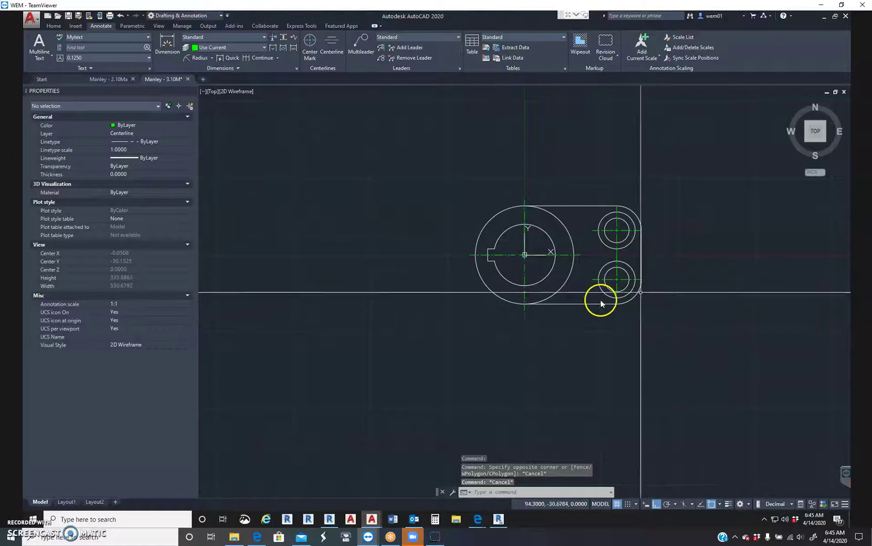
pyautogui.press('Escape')
pyautogui.press('Escape')
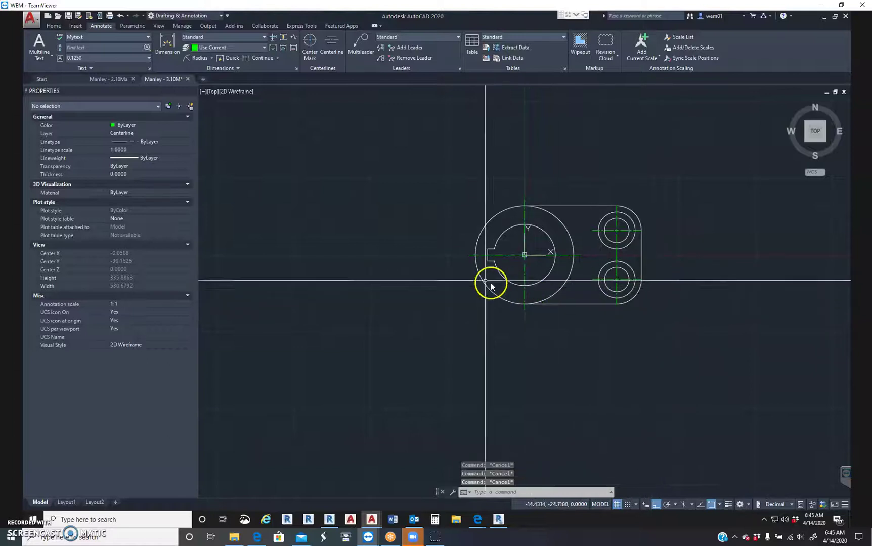
# Make Dim the current layer and bring up the annotation tools.
pyautogui.click(64, 28)
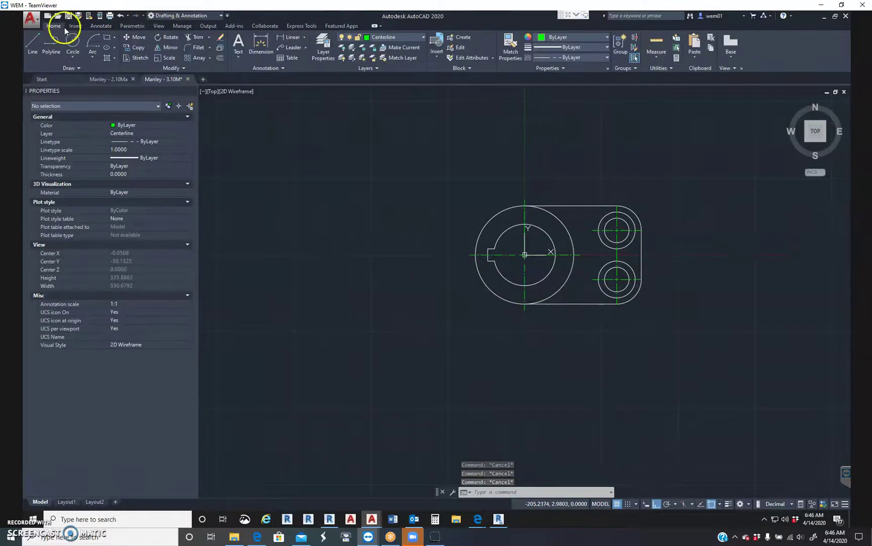
pyautogui.click(407, 37)
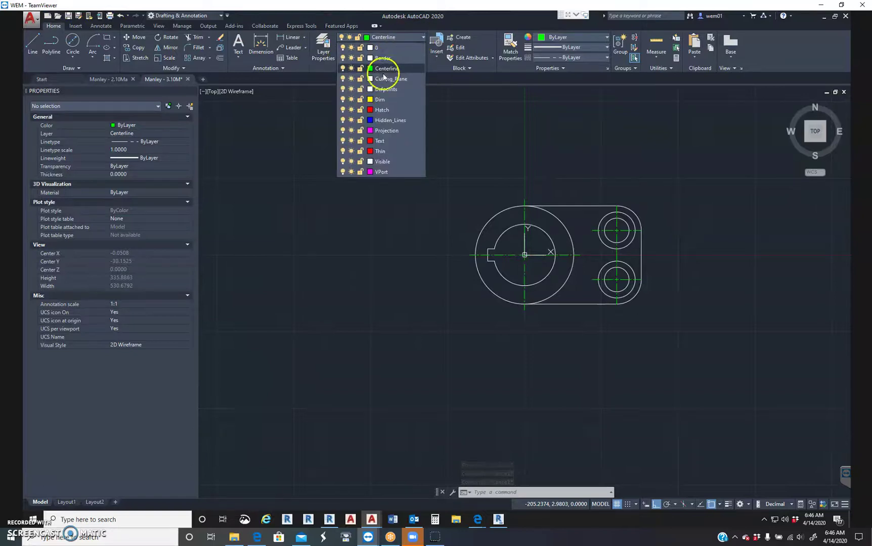
pyautogui.click(383, 100)
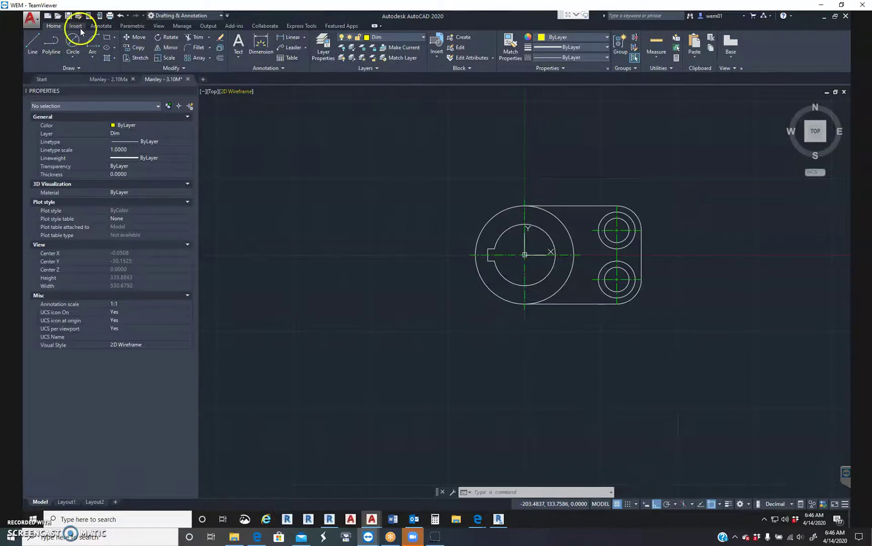
pyautogui.click(107, 28)
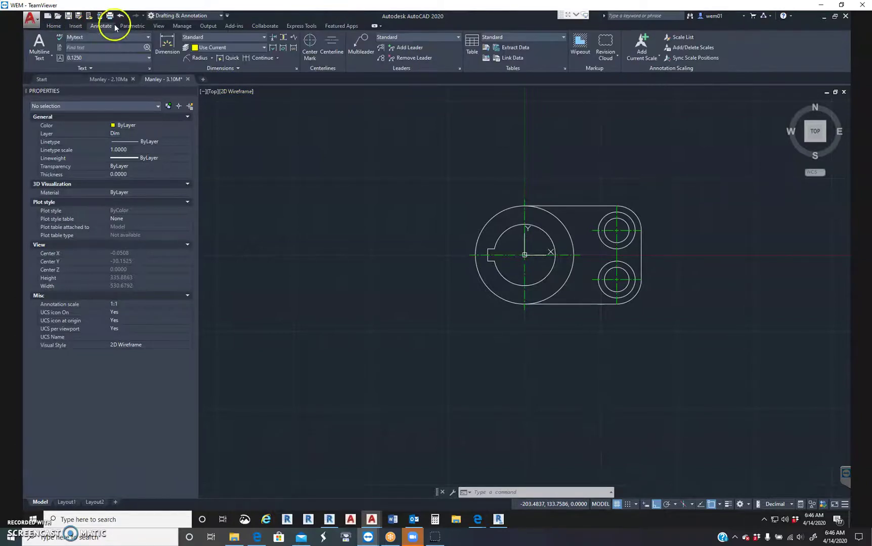
# Add a linear dimension above the hub from the keyway's outer edge to the far side of the inner circle.
pyautogui.click(212, 59)
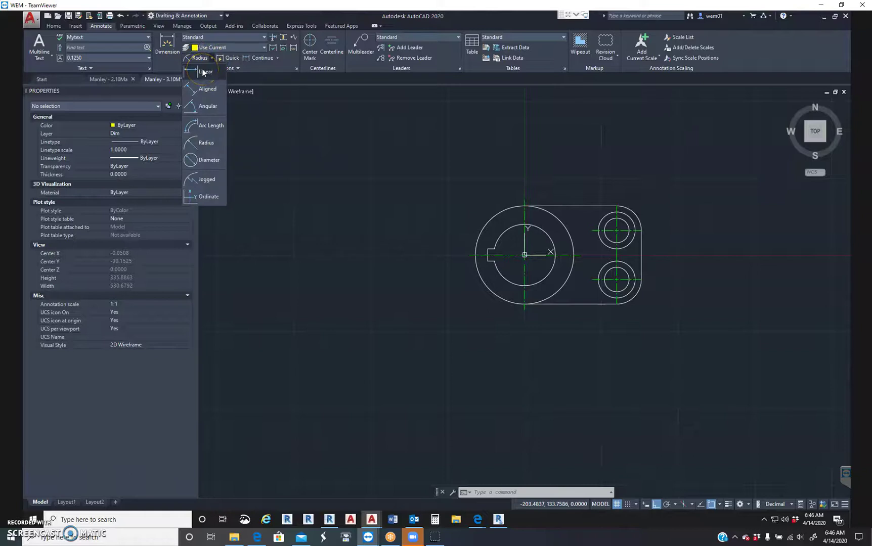
pyautogui.click(203, 72)
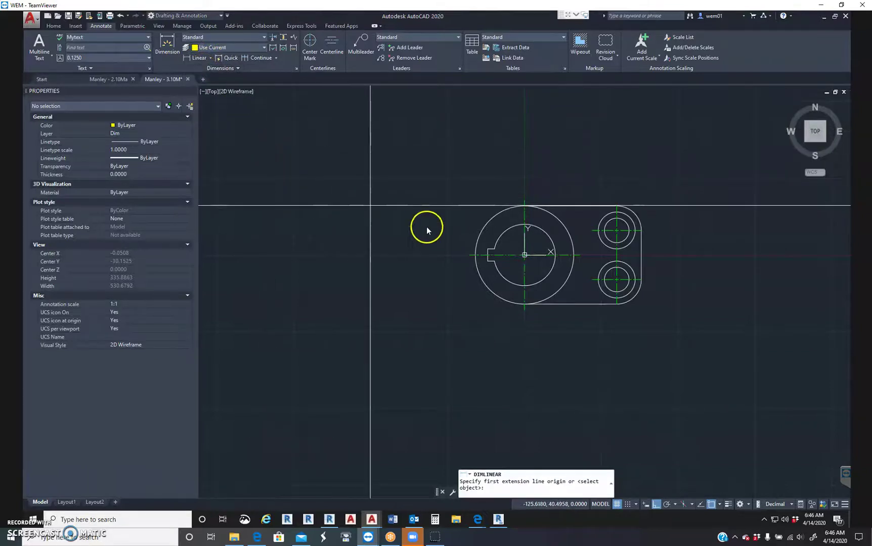
pyautogui.click(488, 249)
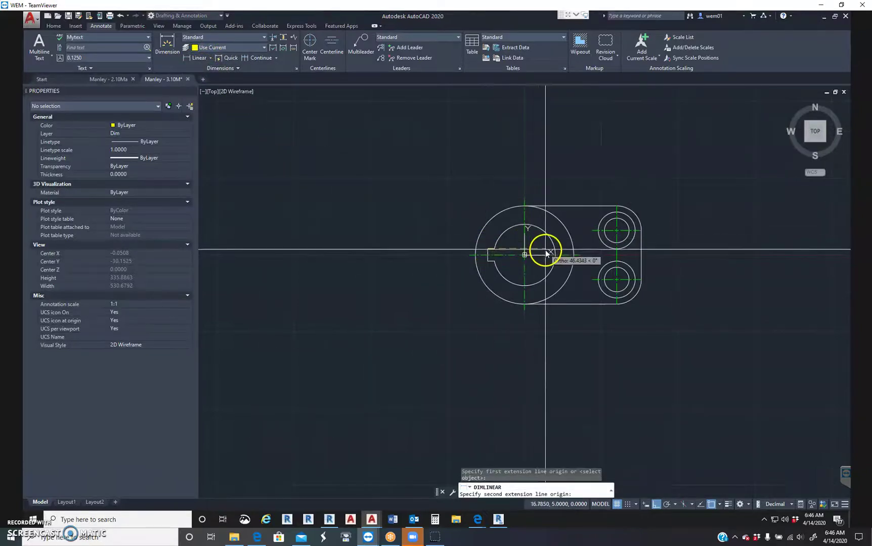
pyautogui.click(555, 253)
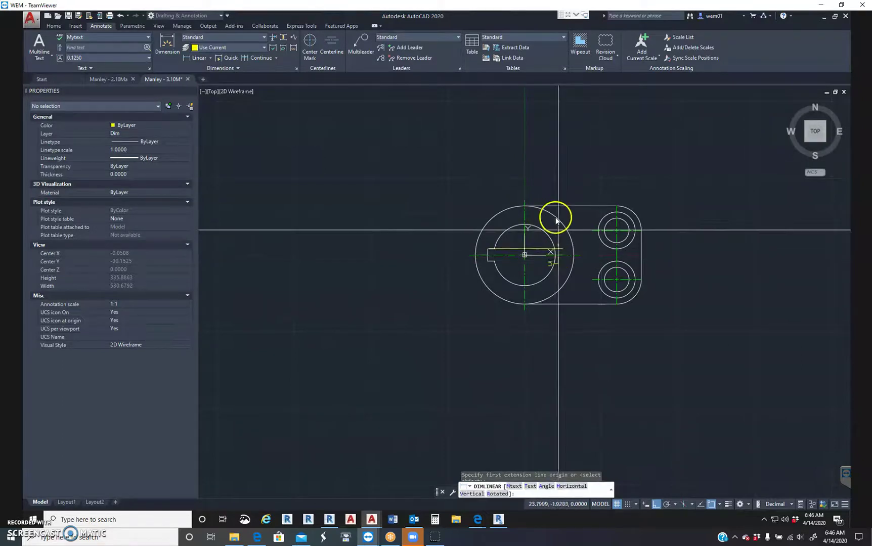
pyautogui.click(550, 185)
pyautogui.press('Escape')
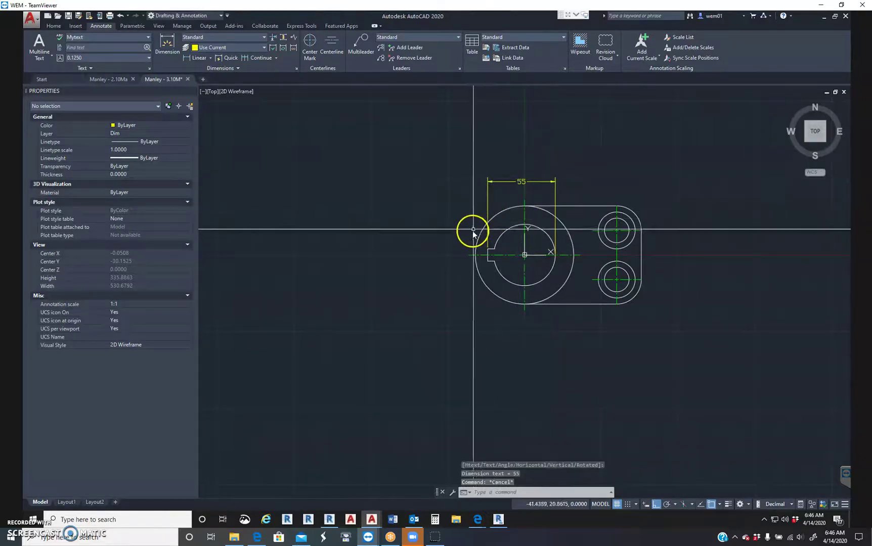
# Add a horizontal linear dimension below the part for its overall length, from the hub's outer circle to the arm's end.
pyautogui.press('Return')
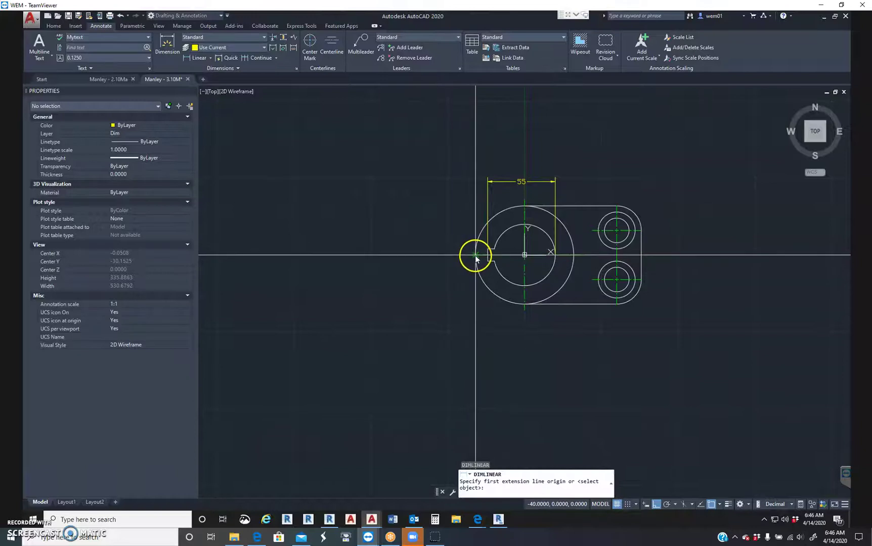
pyautogui.click(476, 255)
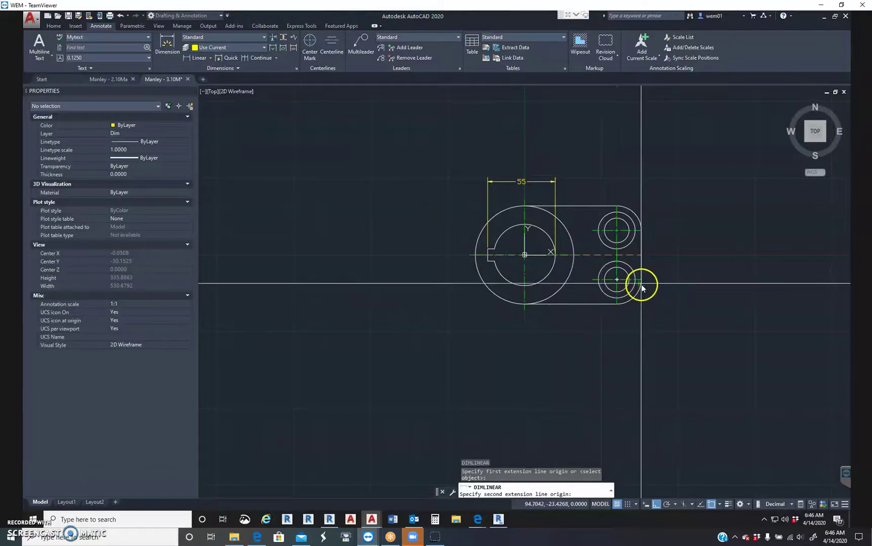
pyautogui.click(641, 285)
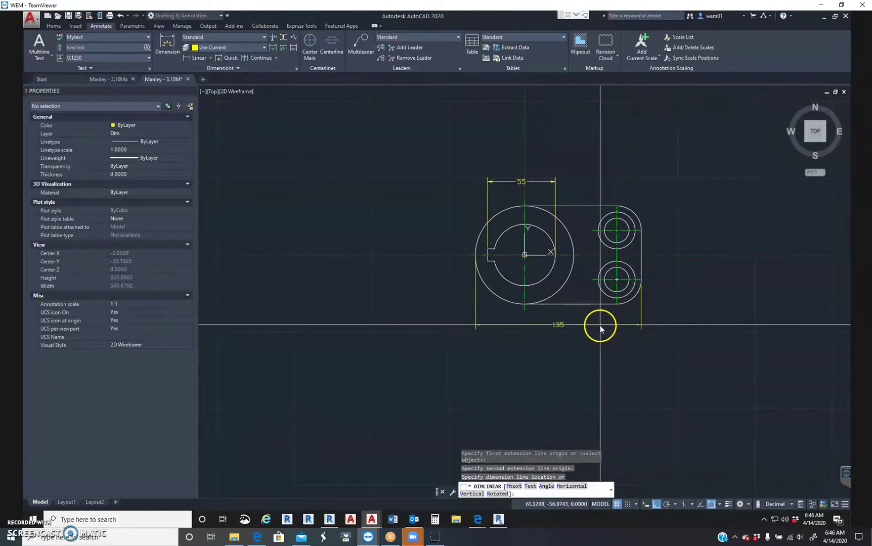
pyautogui.click(598, 330)
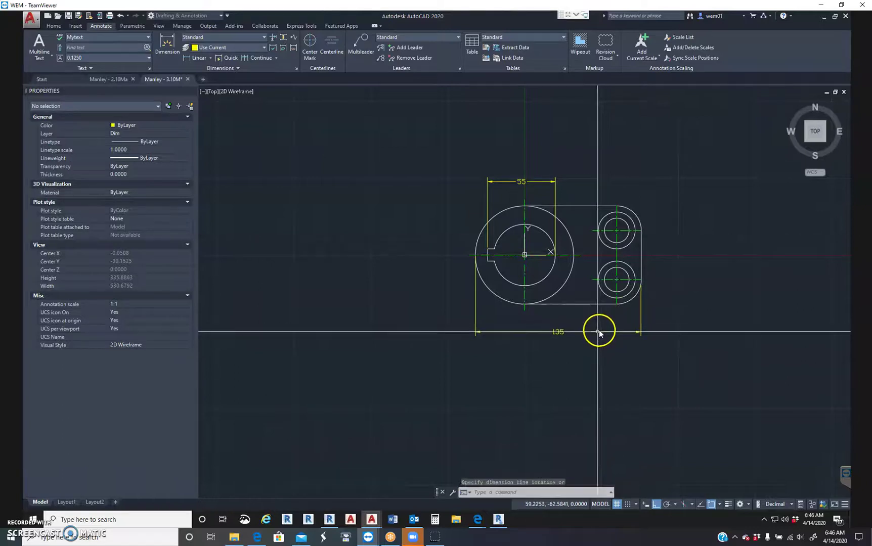
# Add a vertical linear dimension beyond the arm's end between its upper and lower edges.
pyautogui.press('Return')
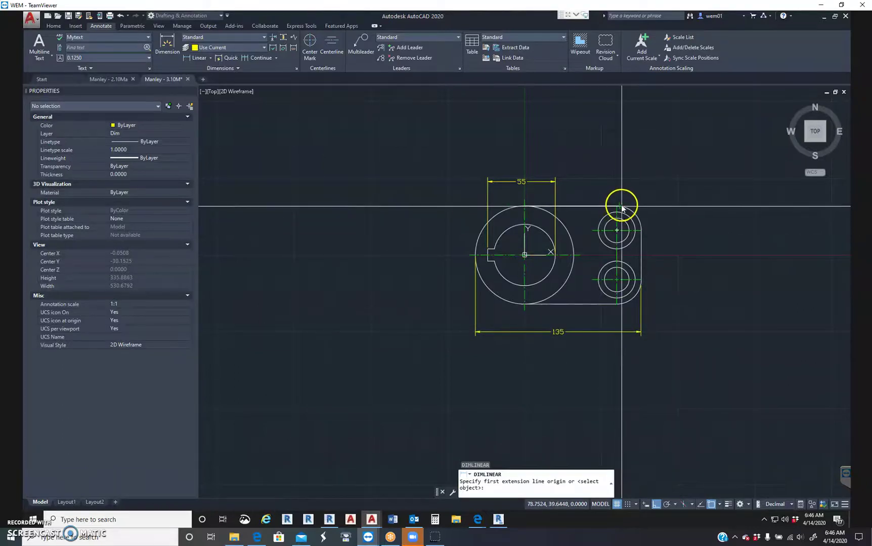
pyautogui.click(619, 207)
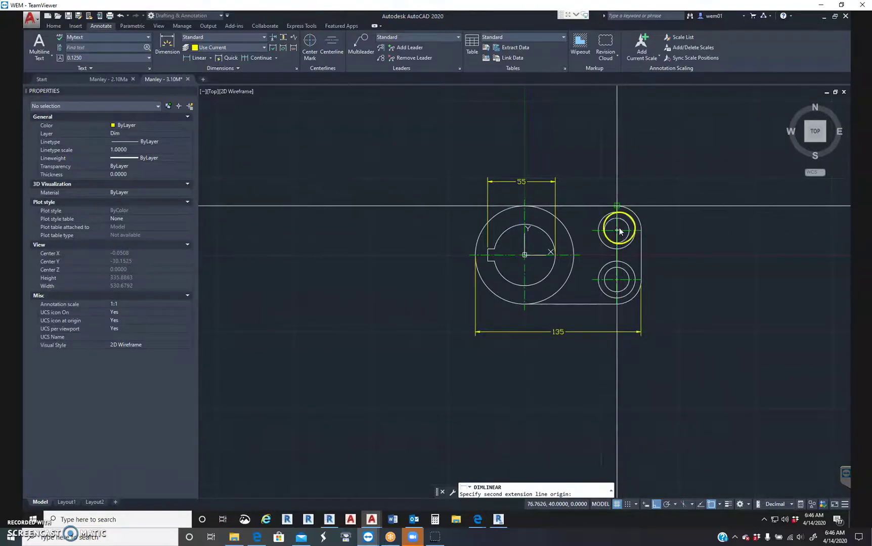
pyautogui.click(617, 304)
pyautogui.click(668, 296)
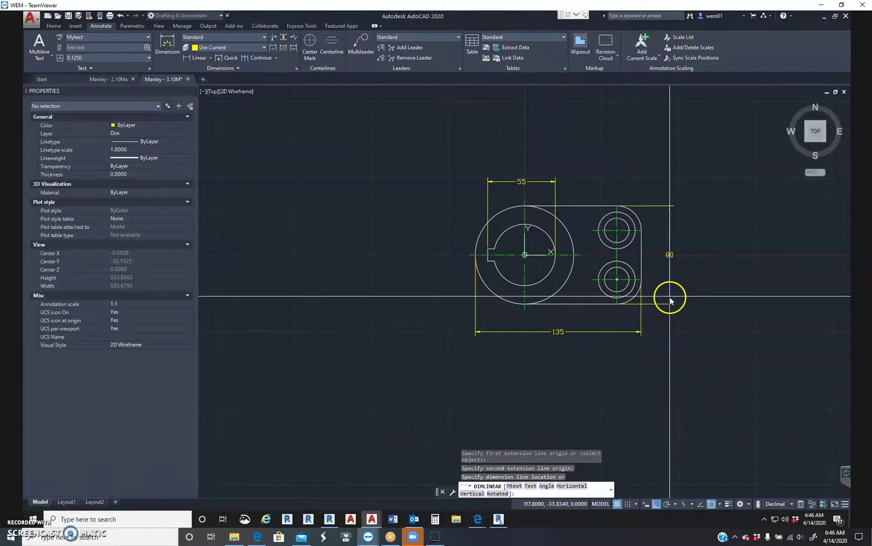
pyautogui.press('Escape')
pyautogui.press('Escape')
# Add a vertical linear dimension for the keyway width, placed outside the hub.
pyautogui.press('Return')
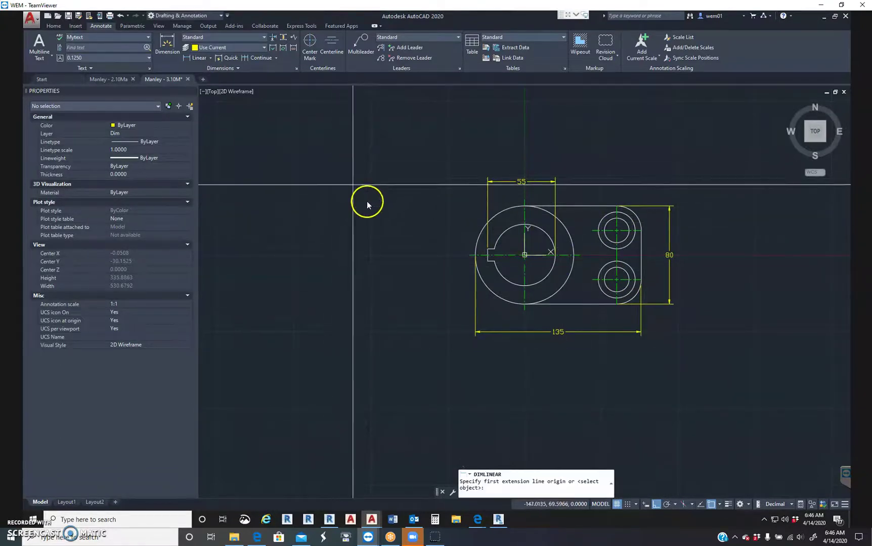
pyautogui.click(488, 251)
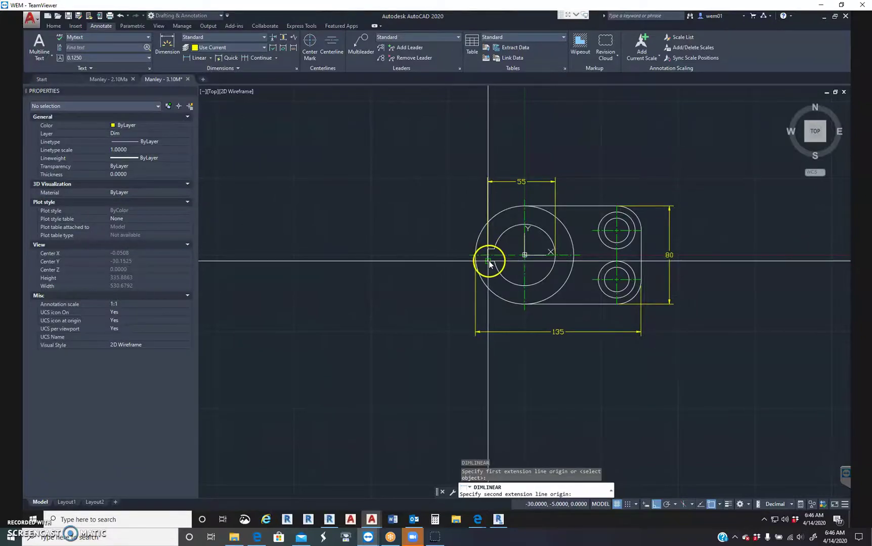
pyautogui.click(488, 260)
pyautogui.click(458, 264)
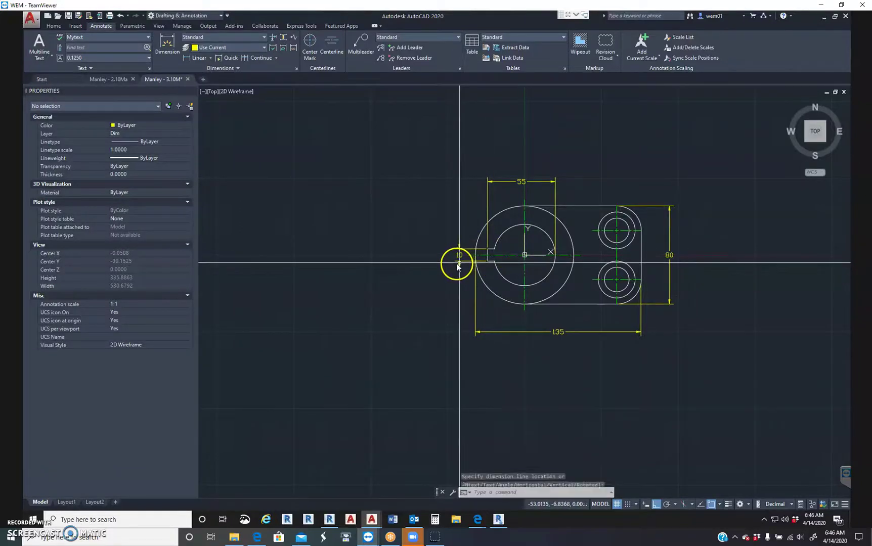
pyautogui.press('Escape')
pyautogui.press('Escape')
pyautogui.press('Escape')
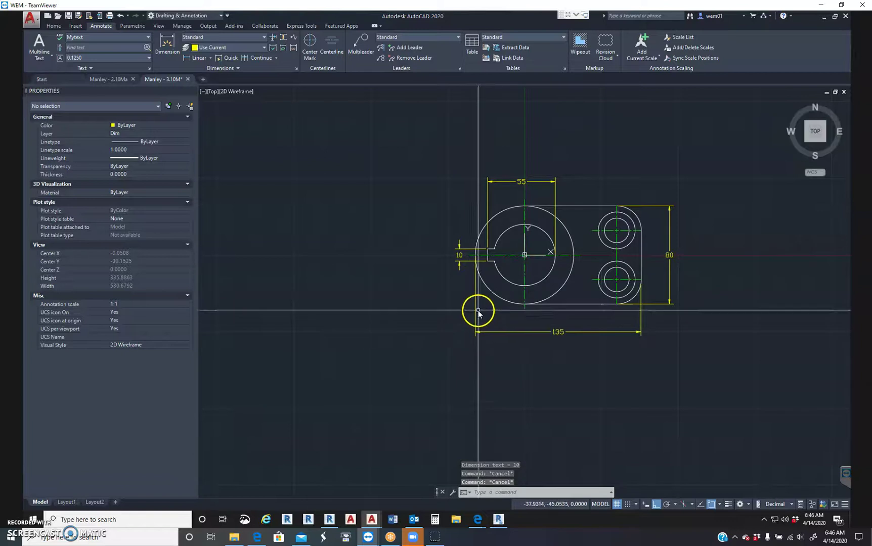
# Add a diameter dimension to the hub's inner circle, with its text outside the hub above the keyway.
pyautogui.click(211, 59)
pyautogui.click(208, 161)
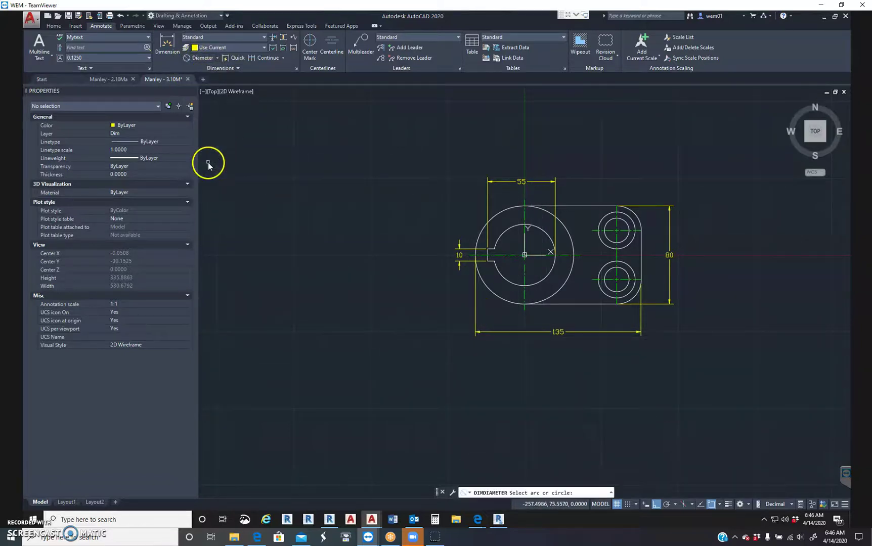
pyautogui.click(501, 233)
pyautogui.click(473, 208)
pyautogui.press('Return')
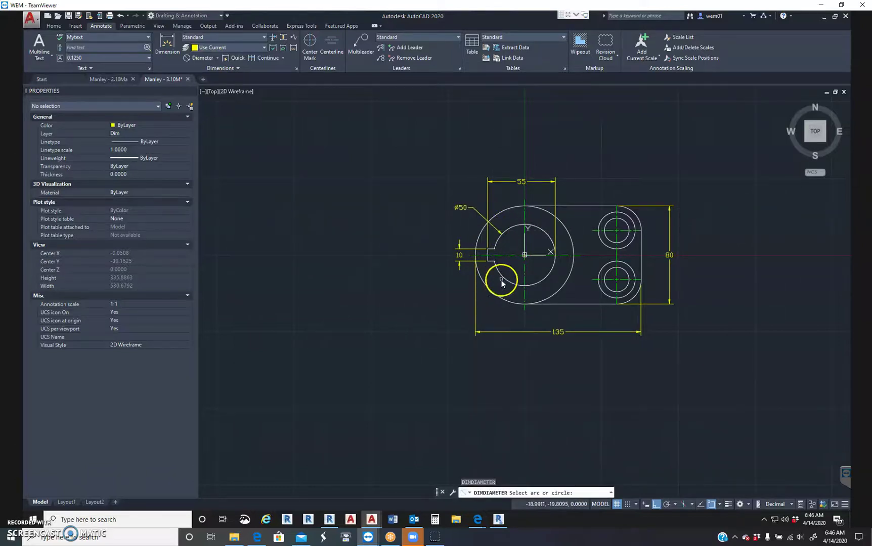
pyautogui.click(501, 278)
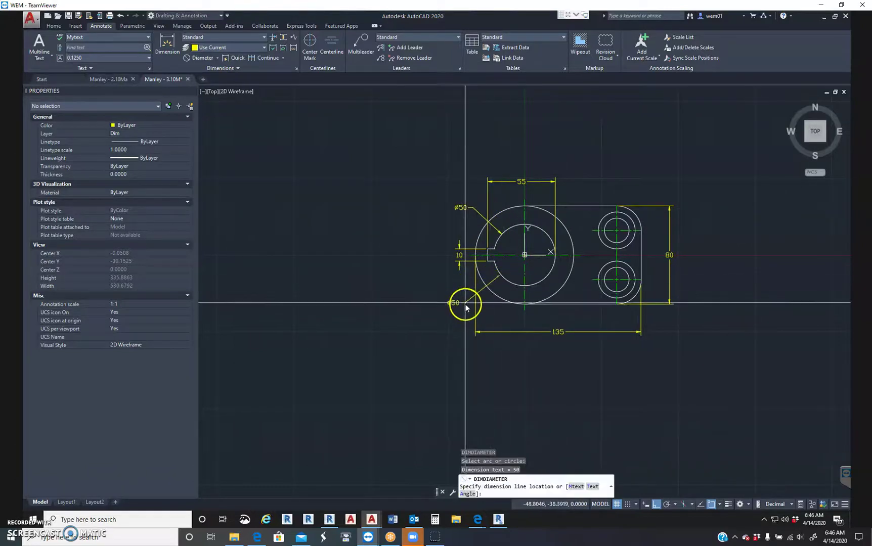
pyautogui.press('Escape')
# Add a diameter dimension to the hub's outer circle, with object snap turned off to place its text just above the overall length dimension.
pyautogui.press('Return')
pyautogui.click(490, 293)
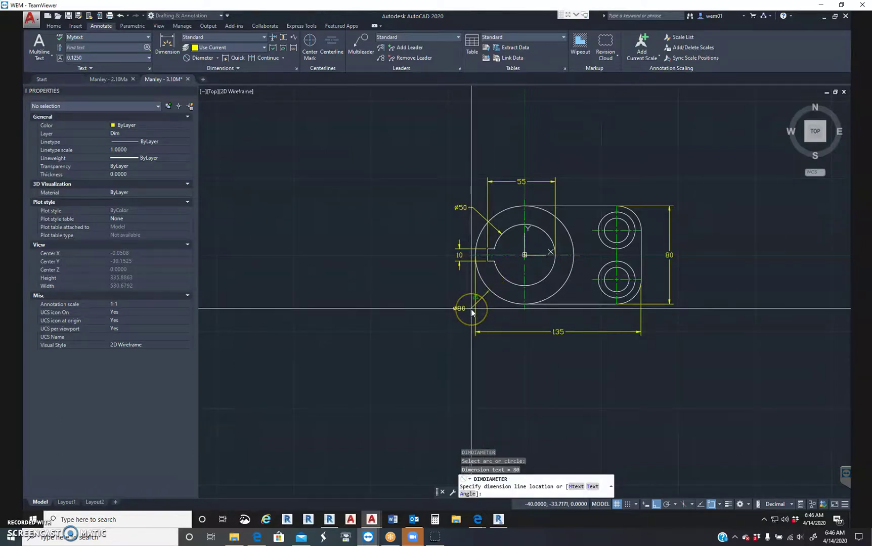
pyautogui.press('F3')
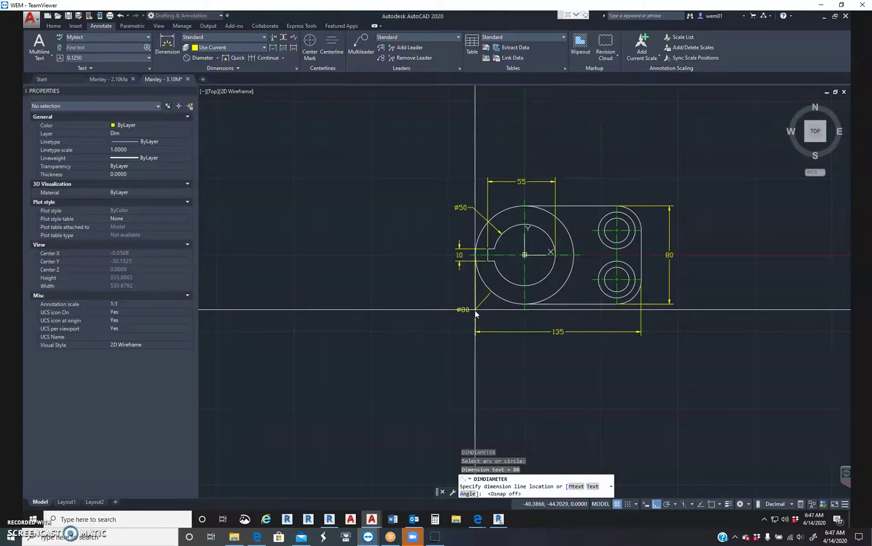
pyautogui.click(474, 310)
pyautogui.press('Escape')
pyautogui.press('Escape')
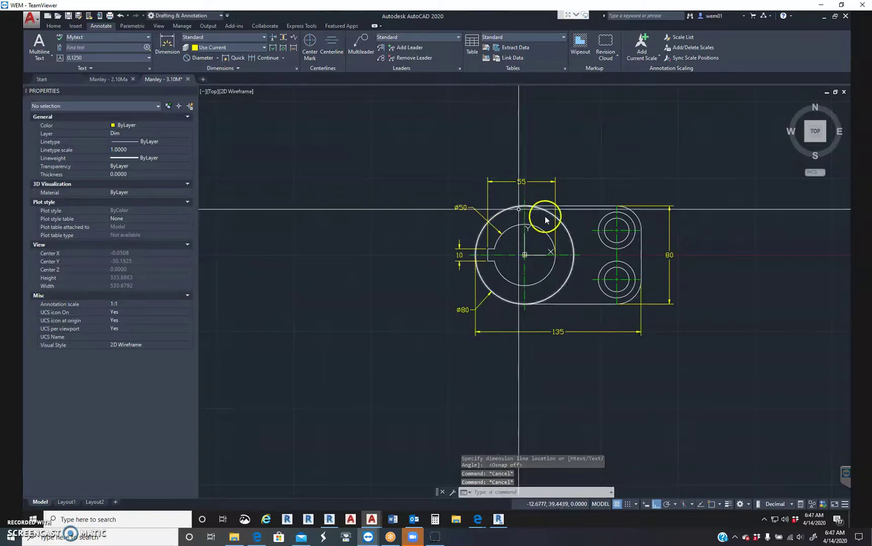
# Add diameter dimensions to the inner and outer circles of the arm's upper hole, placing both texts above the part.
pyautogui.press('Return')
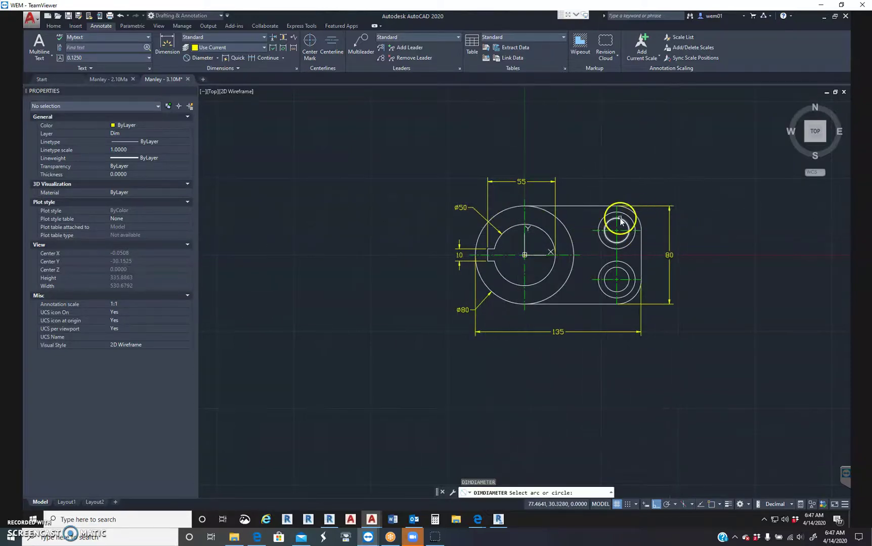
pyautogui.click(621, 220)
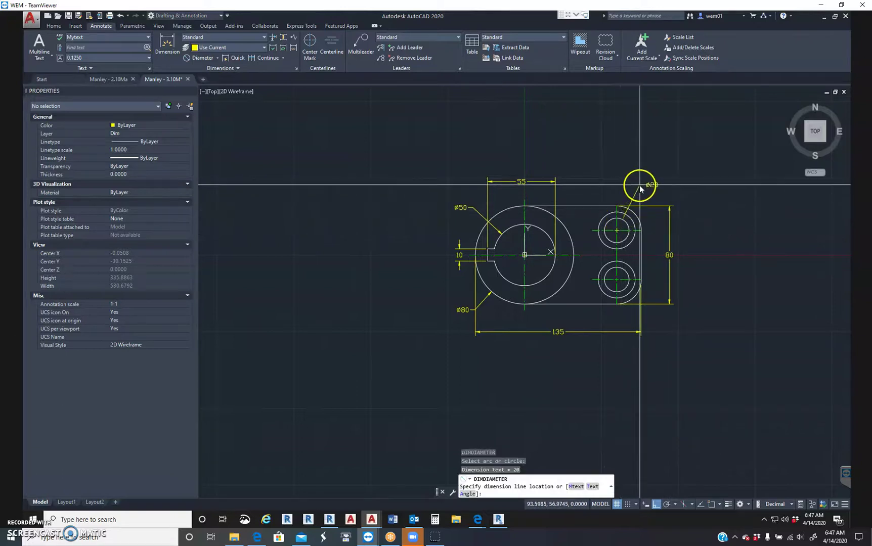
pyautogui.click(640, 185)
pyautogui.press('Return')
pyautogui.click(607, 214)
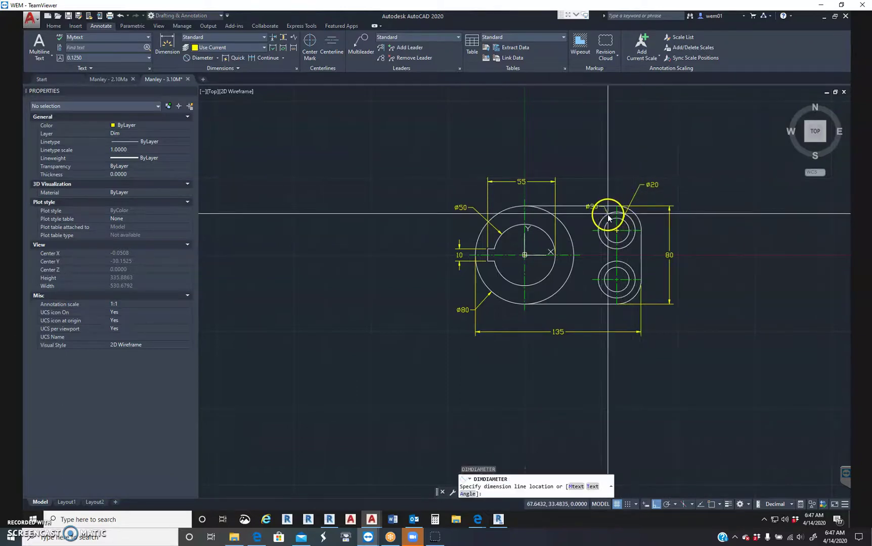
pyautogui.click(601, 188)
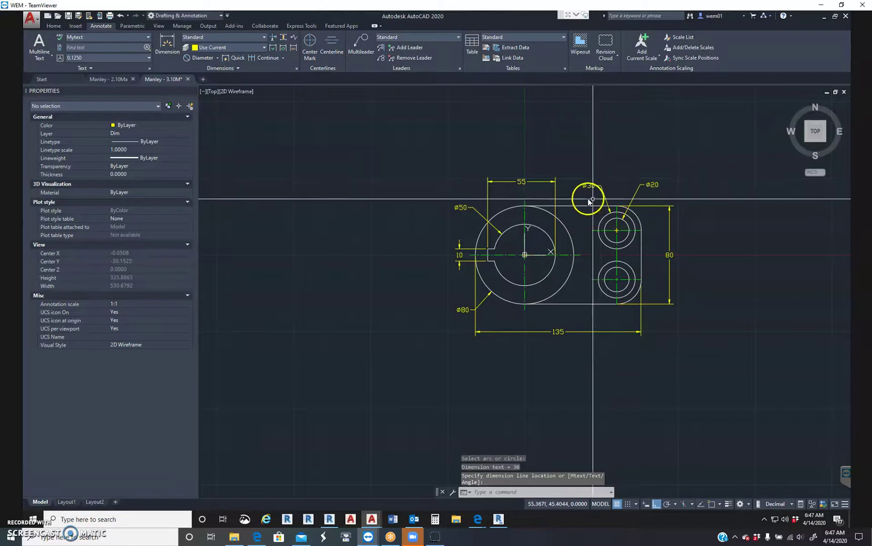
pyautogui.press('Escape')
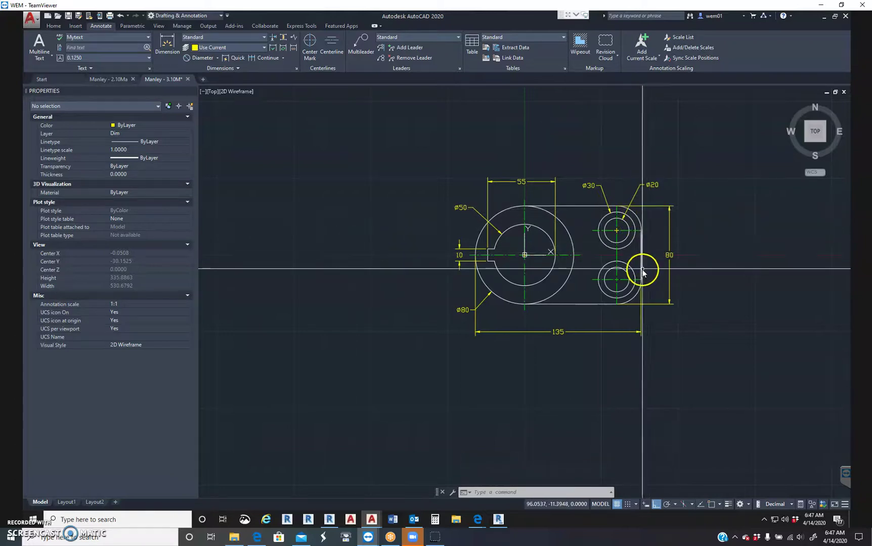
pyautogui.press('Return')
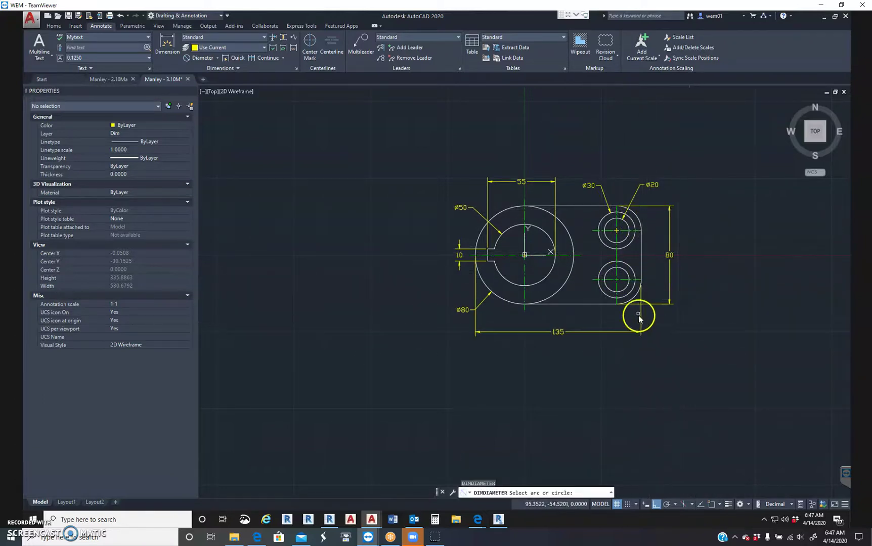
pyautogui.click(636, 299)
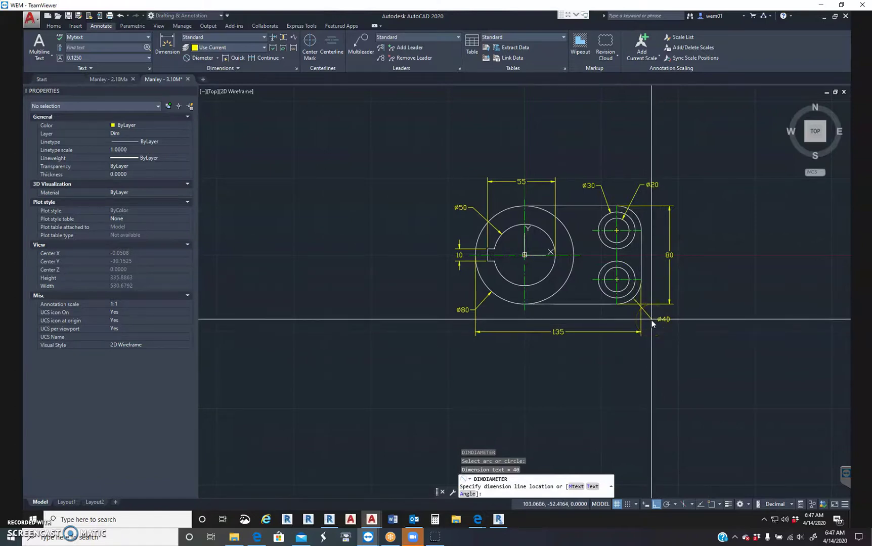
pyautogui.press('Escape')
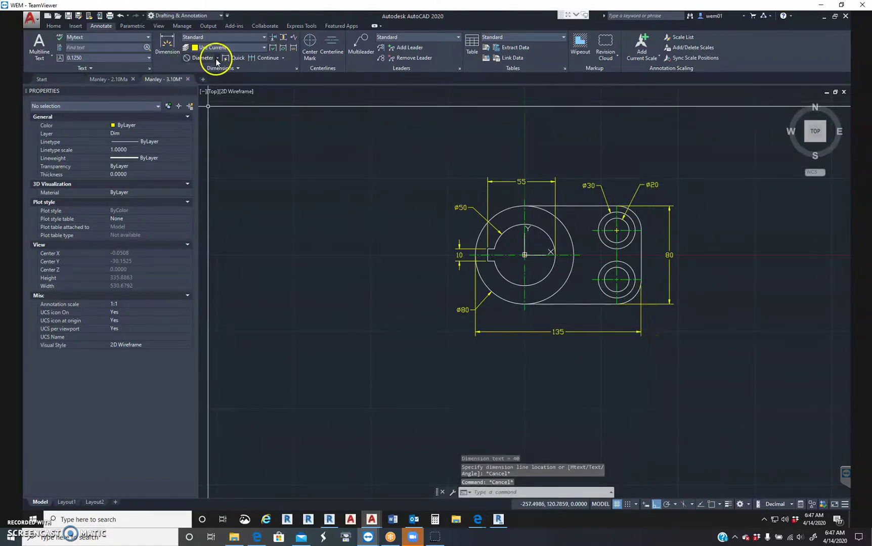
# Add a radius dimension to the arm's lower corner fillet, placing its text outside the part.
pyautogui.click(217, 58)
pyautogui.click(174, 59)
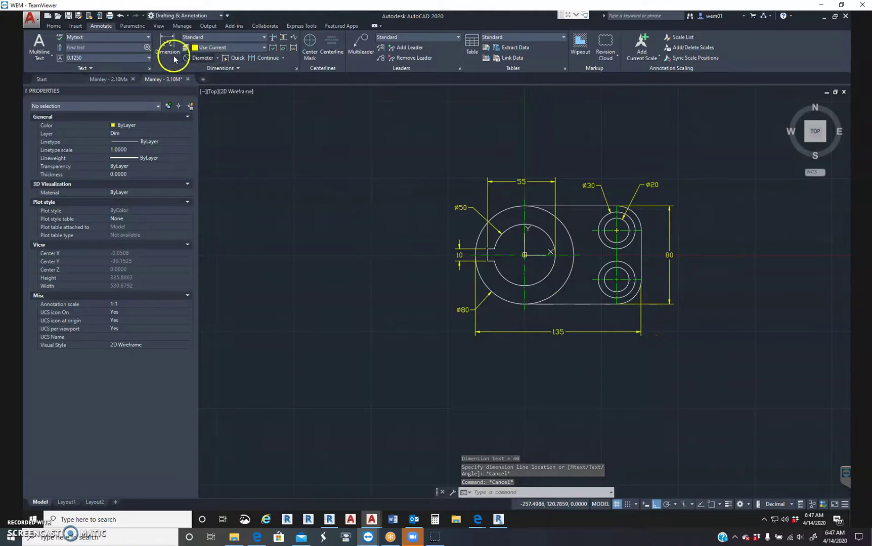
pyautogui.click(217, 58)
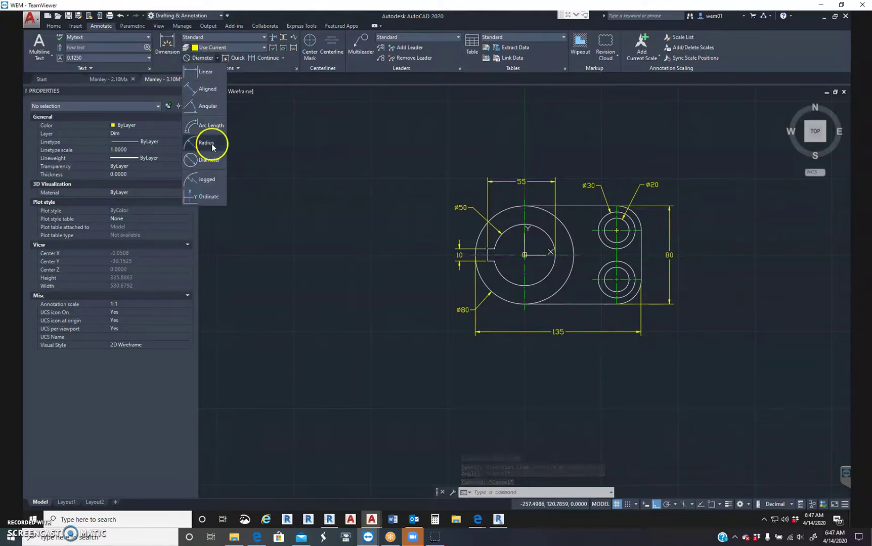
pyautogui.click(212, 146)
pyautogui.click(633, 300)
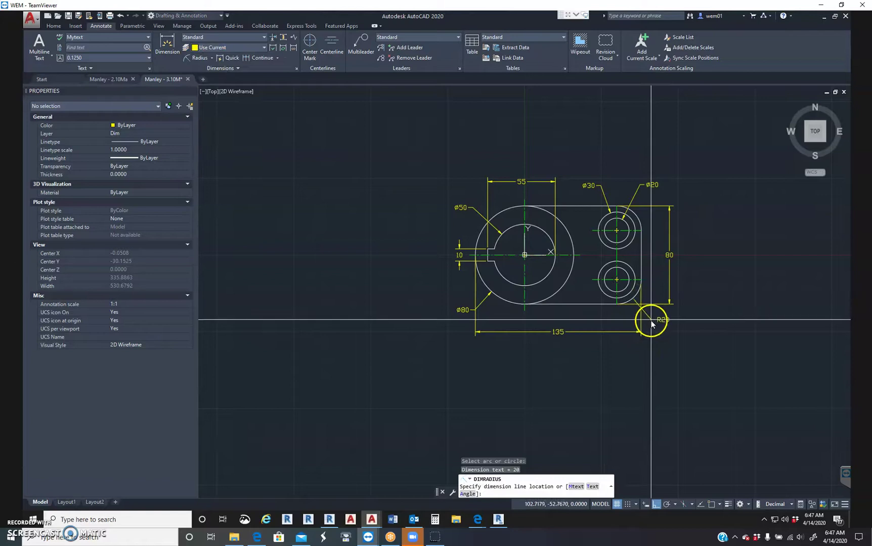
pyautogui.click(664, 322)
pyautogui.press('Escape')
pyautogui.press('Escape')
# Edit the fillet radius dimension's text to add TYP. after the value.
pyautogui.click(664, 323)
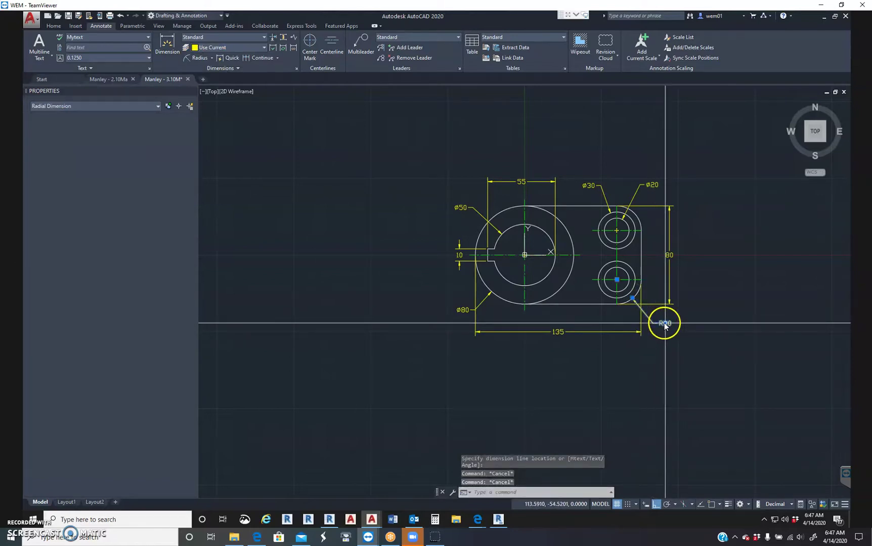
pyautogui.doubleClick(670, 319)
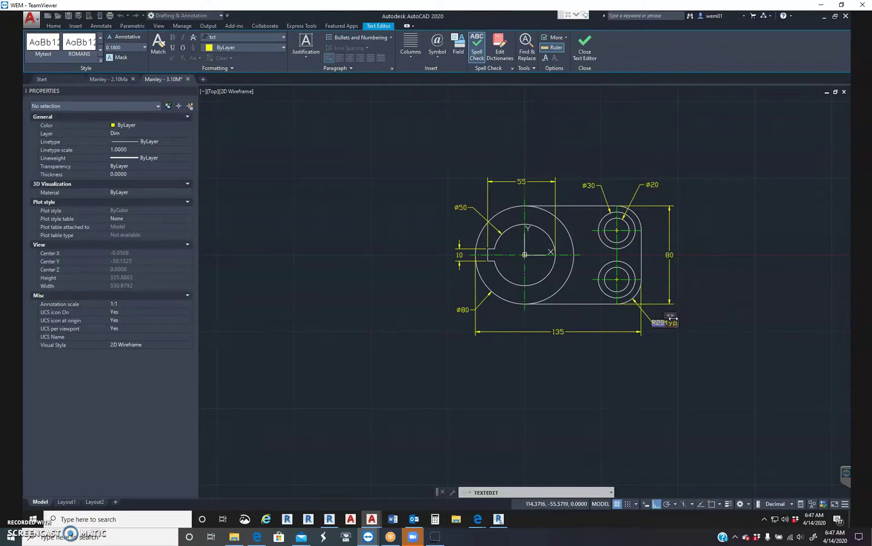
pyautogui.press('BackSpace')
pyautogui.press('BackSpace')
pyautogui.press('BackSpace')
pyautogui.press('BackSpace')
pyautogui.click(700, 362)
pyautogui.press('Escape')
pyautogui.press('Escape')
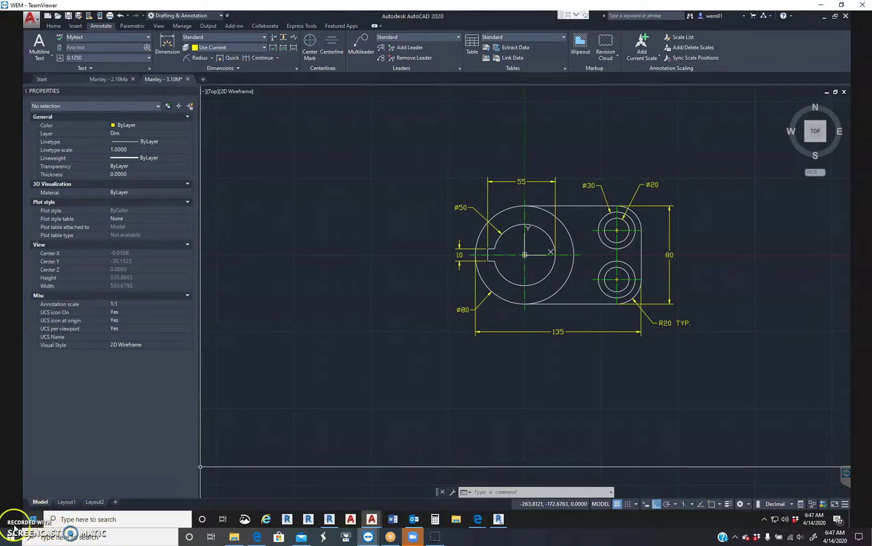
# Switch to Layout1 and view the dimensioned part on the title-block sheet.
pyautogui.click(71, 503)
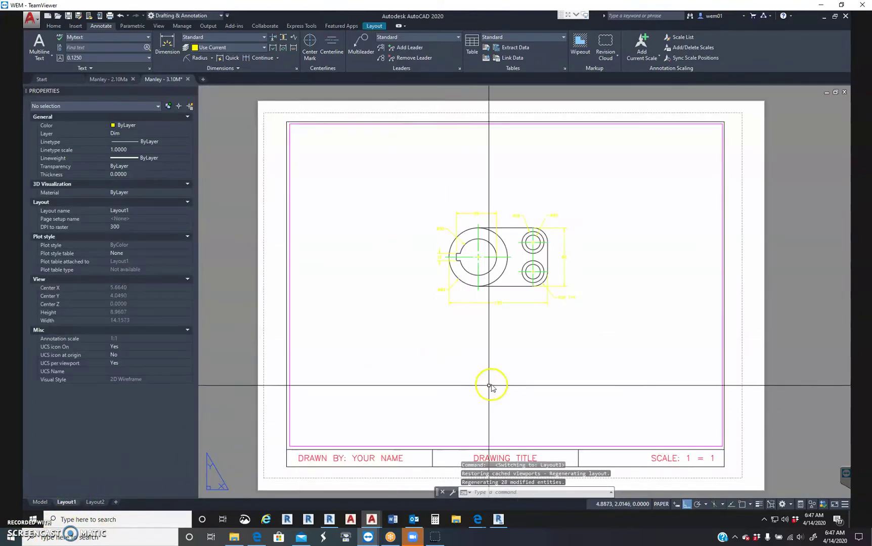
pyautogui.scroll(1, 535, 244)
pyautogui.scroll(-1, 461, 266)
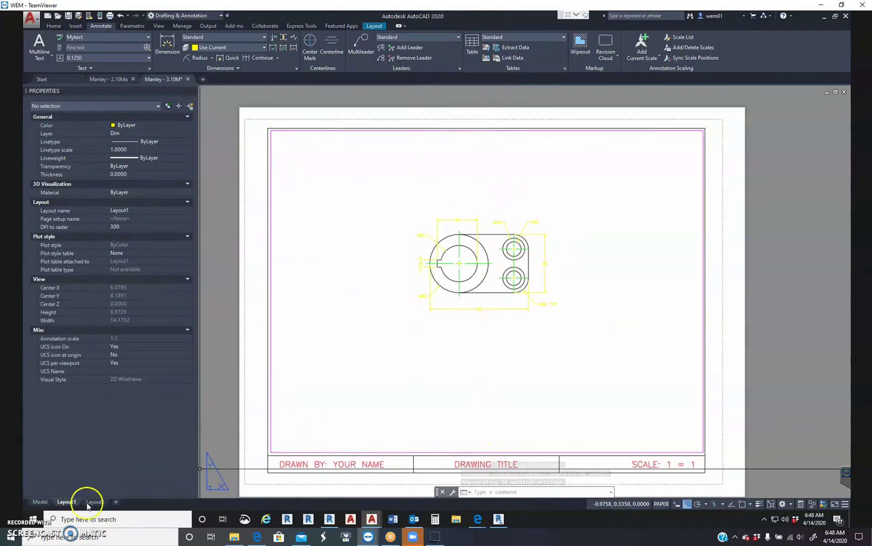
pyautogui.moveTo(40, 502)
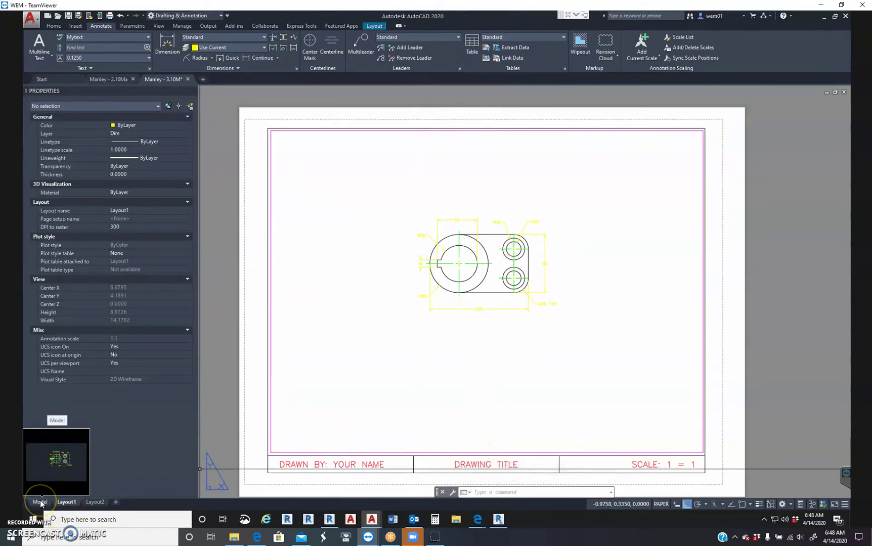